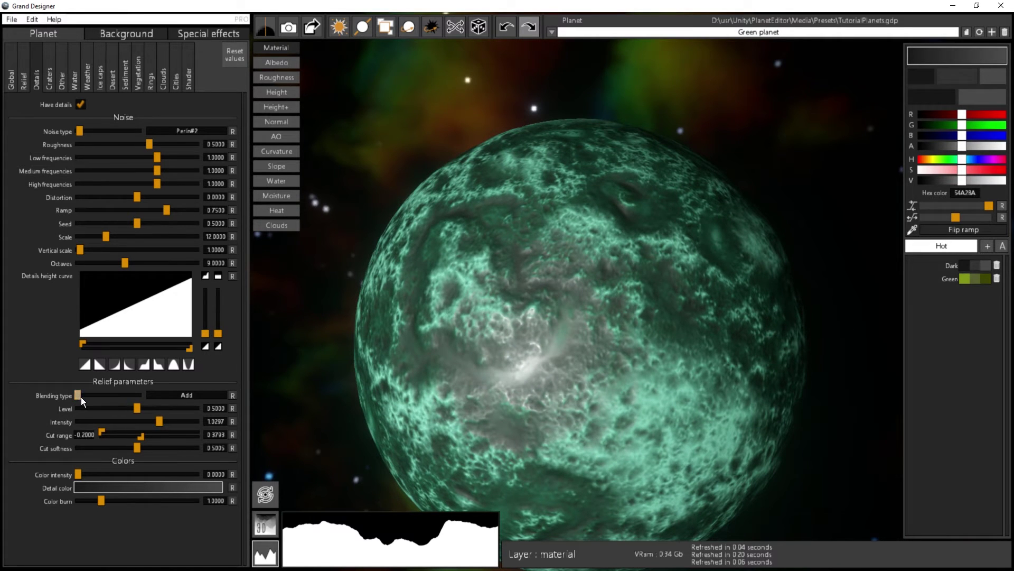
Step: Switch the details' relief blending type to Substract and set the cut range to 0.9768–1.2000
left_click_drag(82, 397, 83, 397)
left_click_drag(490, 349, 586, 314)
scroll(556, 298, "up", 4)
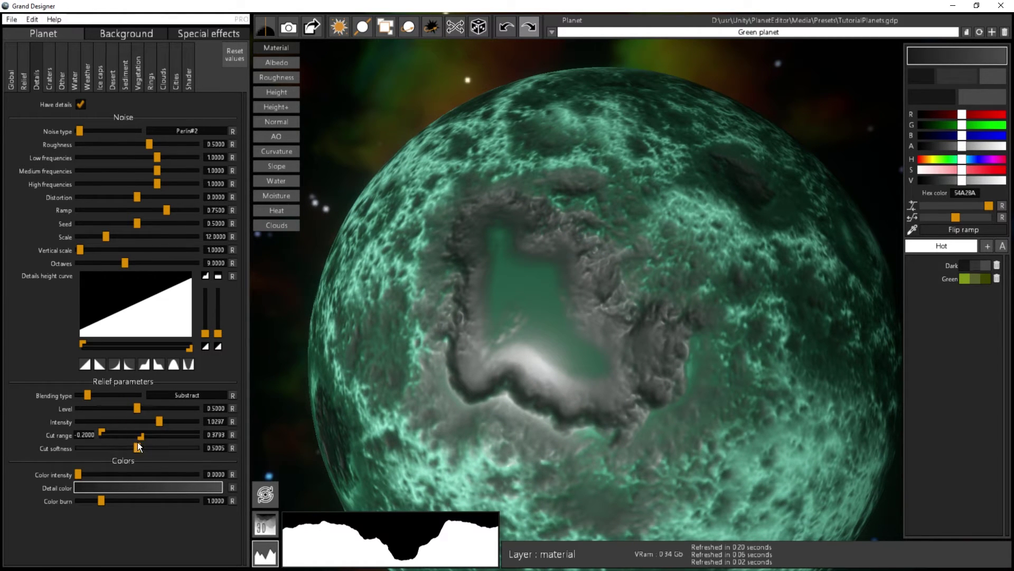
left_click_drag(205, 434, 181, 433)
left_click_drag(578, 196, 730, 301)
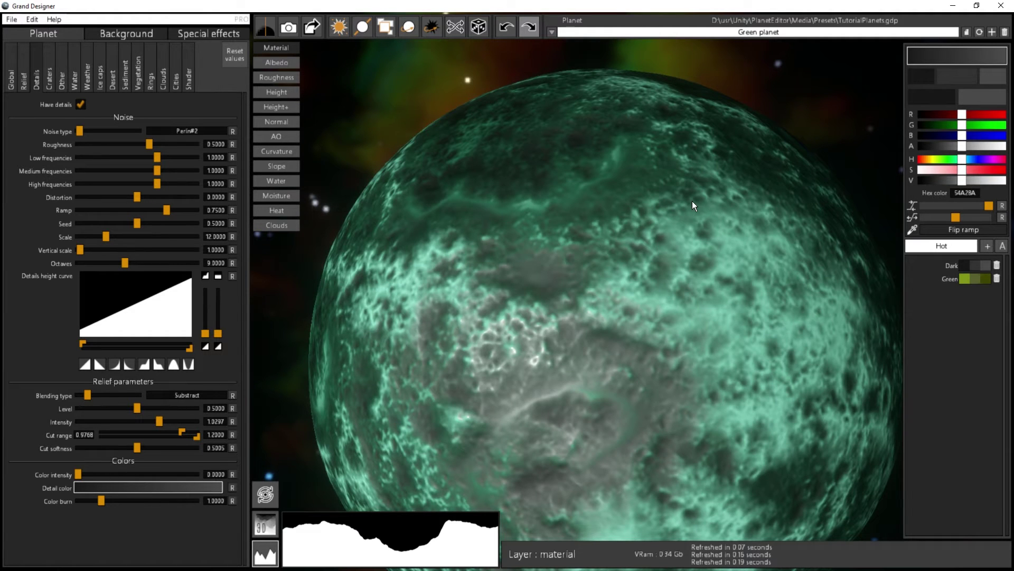
Step: Change the relief blending type to Multiply and set the lower cut range limit to 0.7910
mouse_move(179, 432)
left_mouse_down()
mouse_move(163, 431)
mouse_move(175, 440)
left_mouse_up()
left_click_drag(87, 394, 94, 393)
left_click_drag(179, 432, 170, 435)
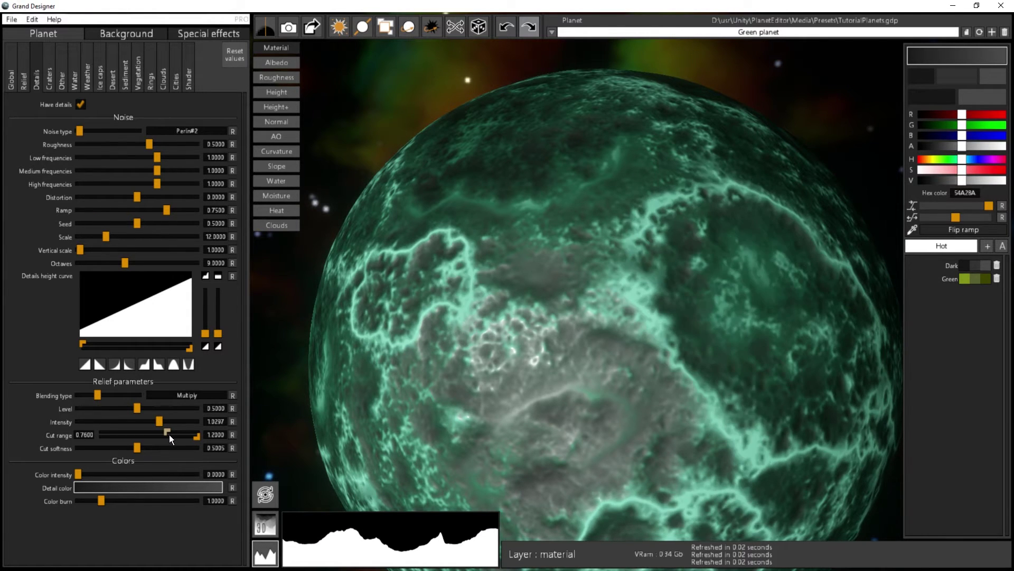
left_click_drag(519, 300, 450, 251)
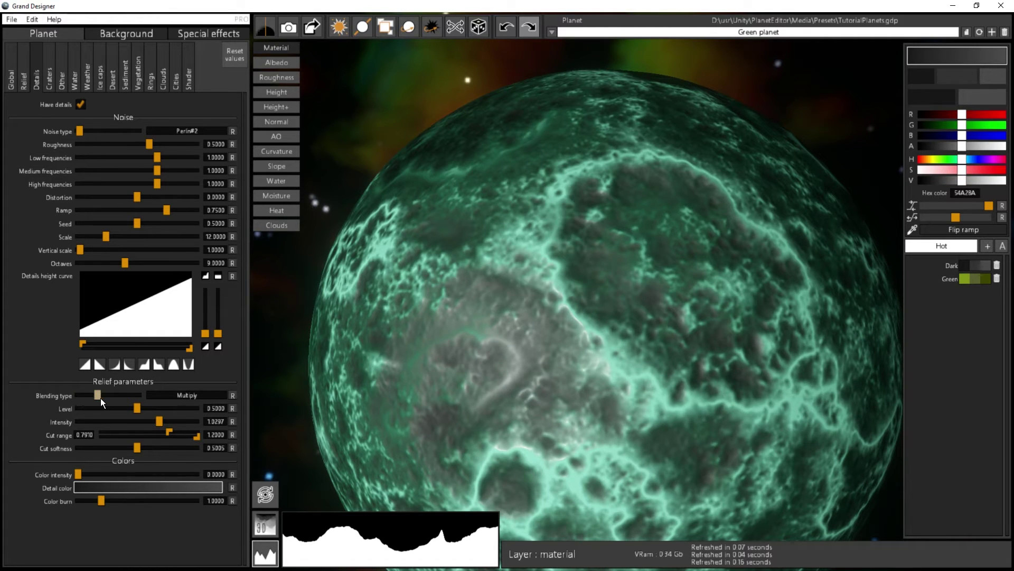
Step: Change the relief blending type to Cracks, try an upper cut range limit of 1.1845 and return it to 1.2000
left_click_drag(102, 399, 102, 399)
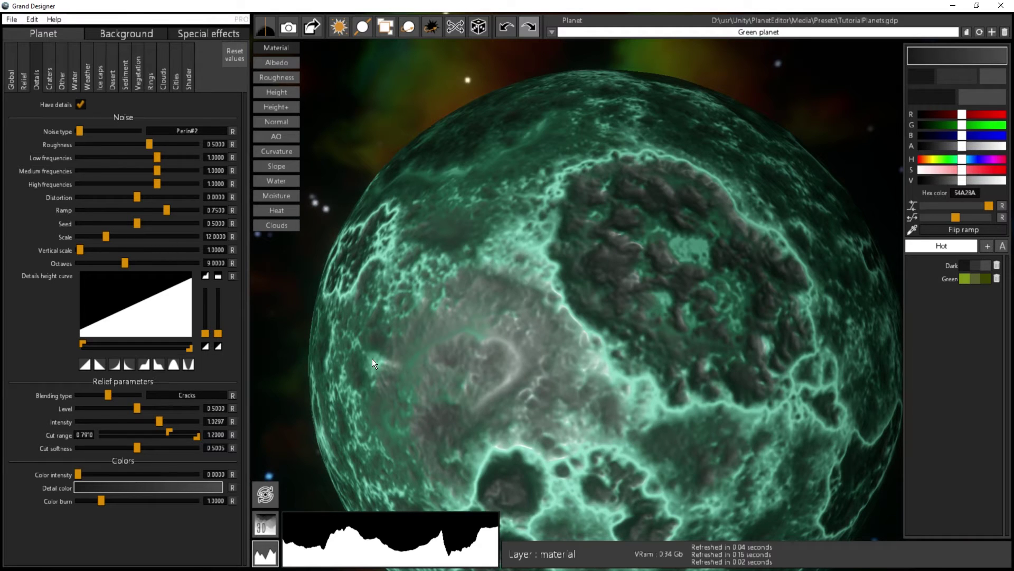
mouse_move(198, 436)
left_mouse_down()
mouse_move(186, 436)
mouse_move(203, 438)
left_mouse_up()
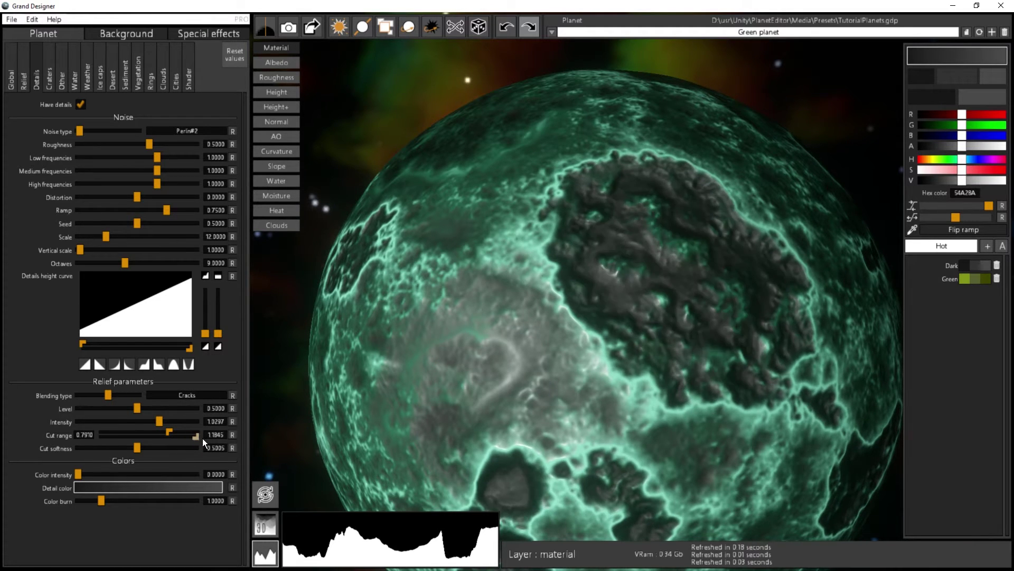
left_click(169, 431)
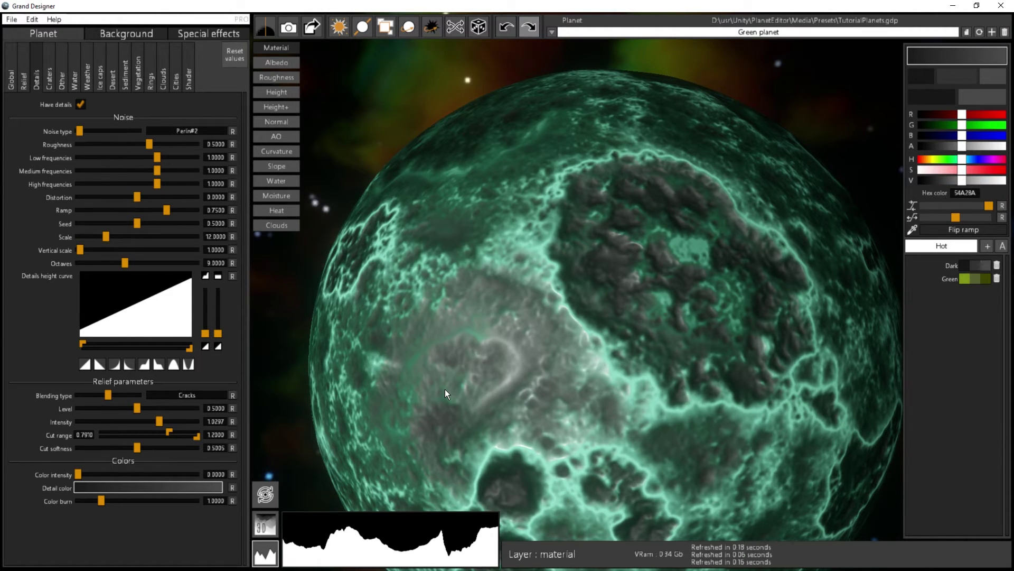
Step: Narrow the details height curve range to a thin band near its middle and inspect the cracks on the planet
left_click_drag(188, 348, 135, 350)
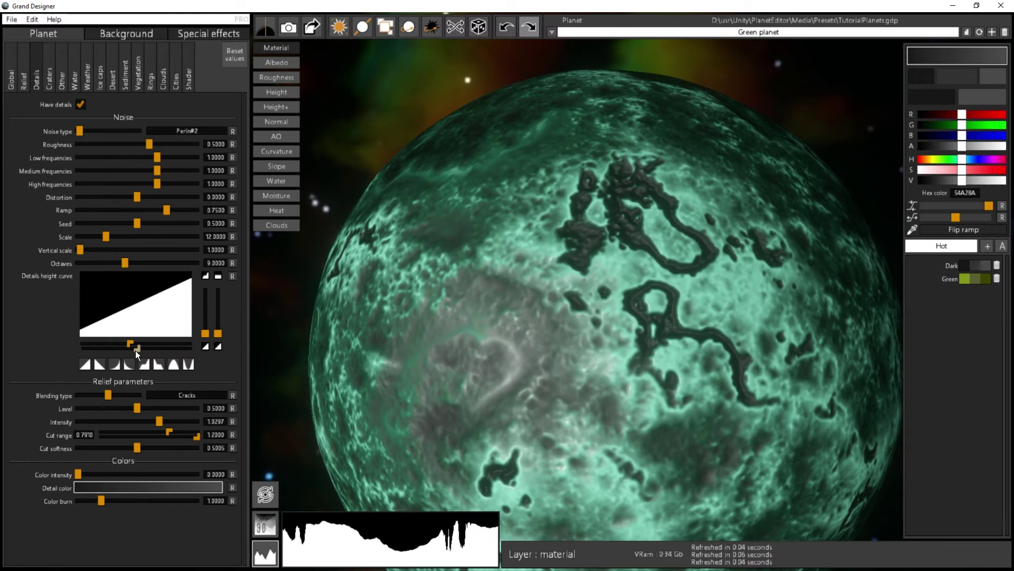
left_click_drag(643, 356, 585, 371)
left_click_drag(550, 276, 692, 86)
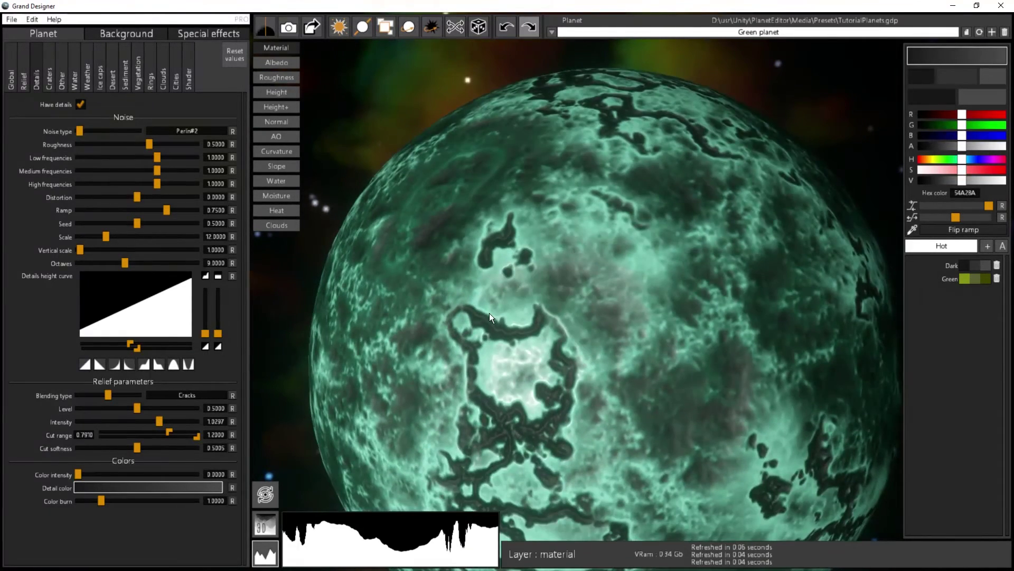
left_click_drag(505, 283, 524, 233)
left_click_drag(578, 362, 504, 283)
scroll(594, 339, "up", 3)
scroll(505, 283, "down", 1)
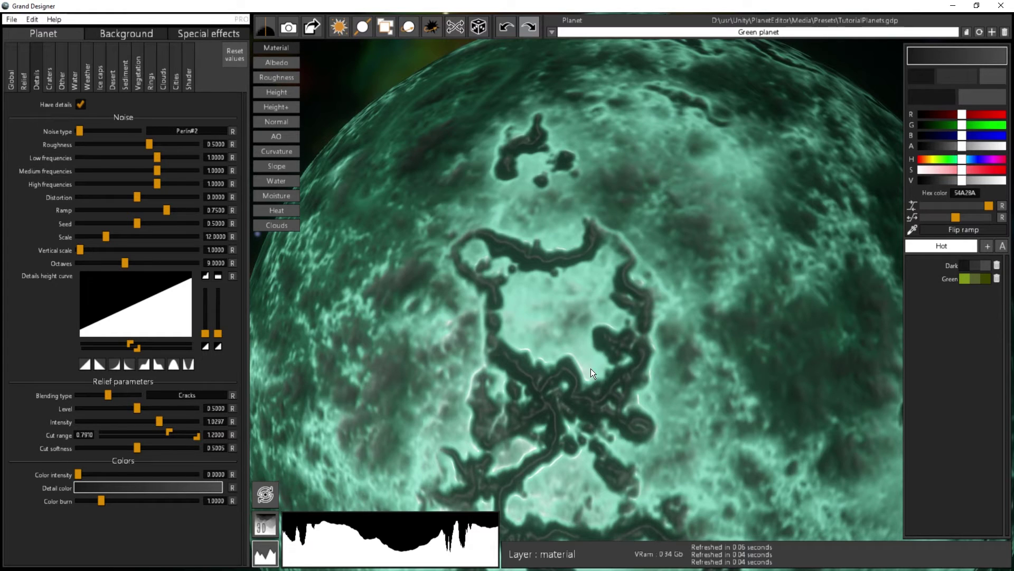
scroll(591, 342, "down", 5)
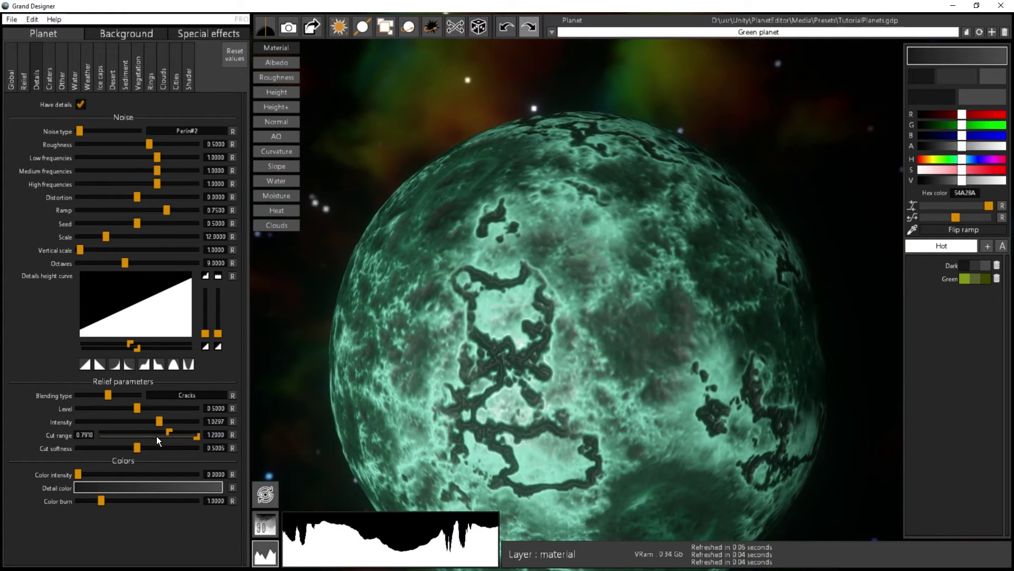
Step: Set the relief cut range to 0.6903–0.9445 and raise the cut softness to about 0.85
mouse_move(164, 431)
left_mouse_down()
mouse_move(154, 431)
mouse_move(180, 437)
left_mouse_up()
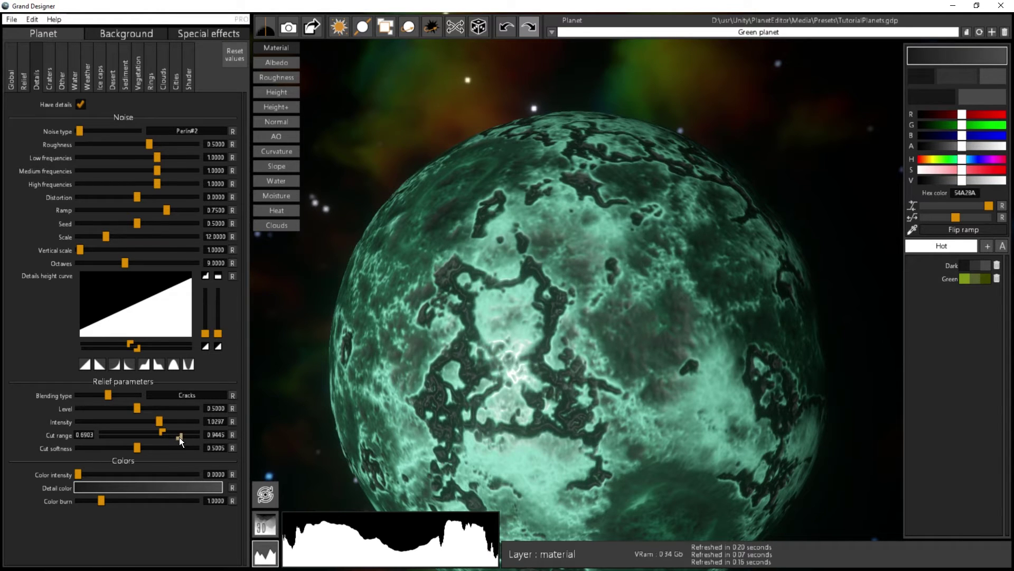
left_click_drag(117, 450, 178, 456)
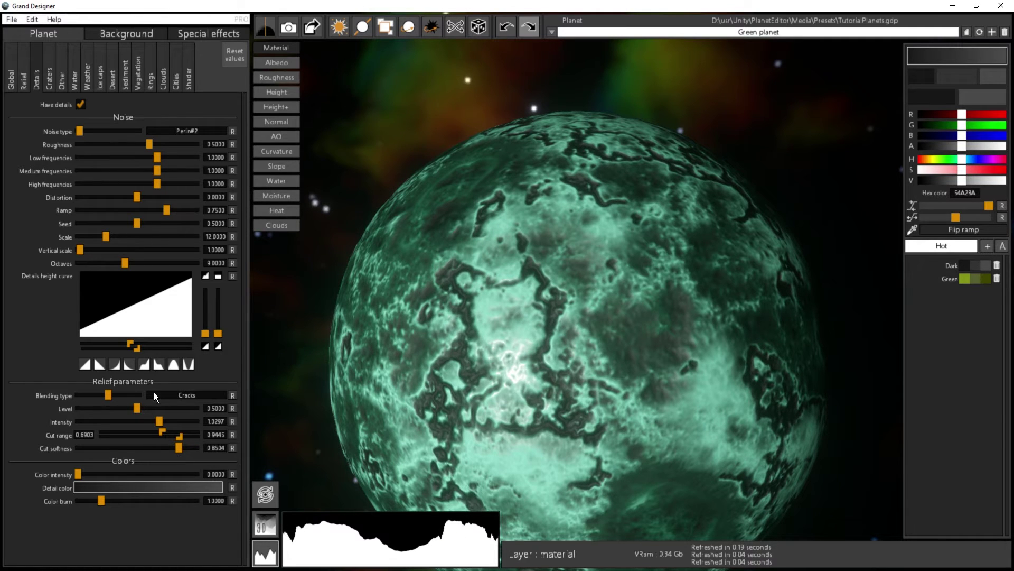
mouse_move(157, 423)
left_mouse_down()
mouse_move(119, 423)
mouse_move(197, 431)
mouse_move(158, 421)
left_mouse_up()
Step: Reduce the details noise scale to about 4.9 and set the cut range to 0.5123–1.2000
left_click_drag(104, 235, 90, 236)
left_click_drag(536, 251, 408, 322)
left_click_drag(161, 431, 206, 442)
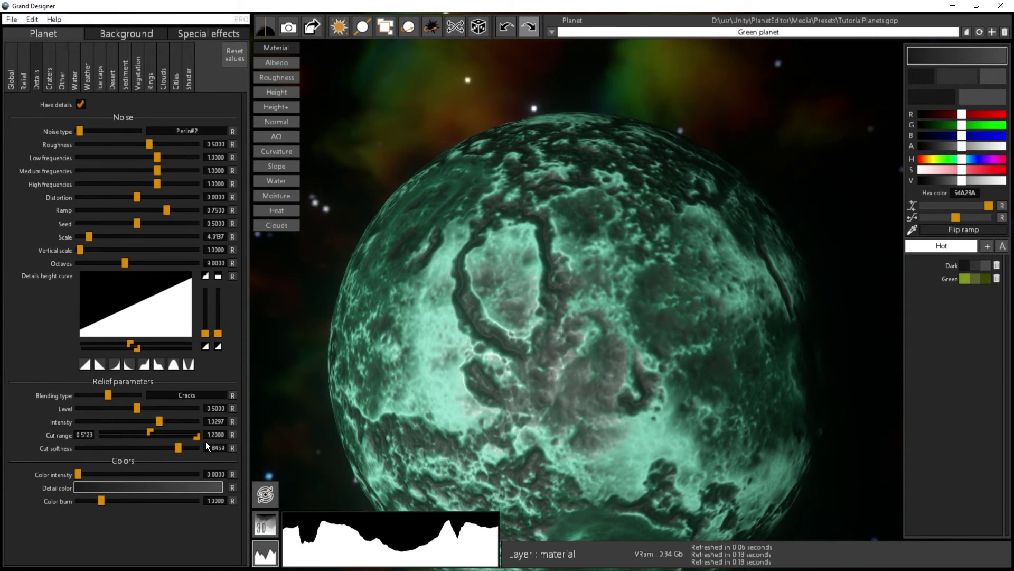
left_click_drag(478, 267, 473, 352)
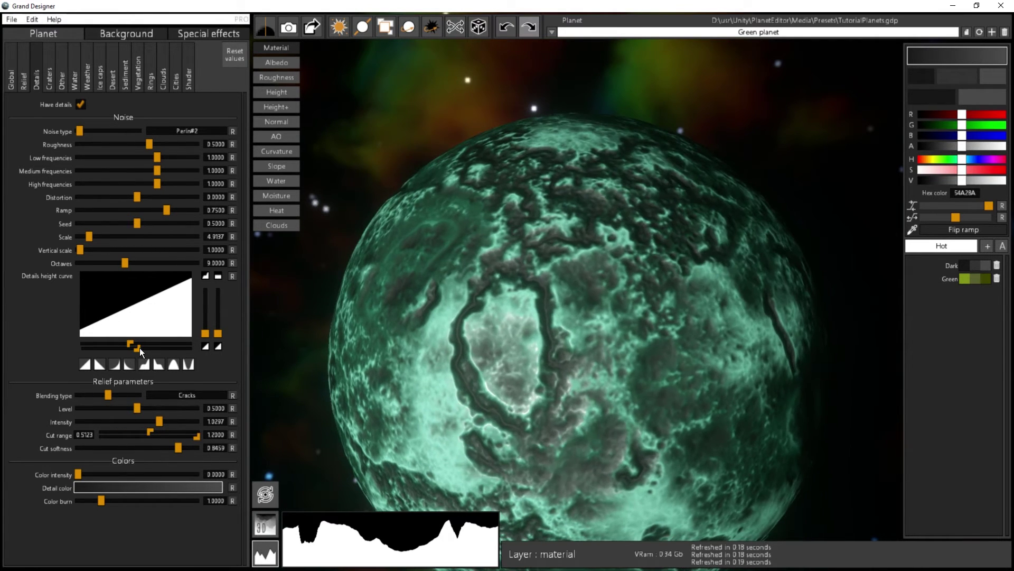
Step: Narrow the details height curve range slightly further and reduce the noise scale to 2.4777
left_click_drag(136, 349, 136, 350)
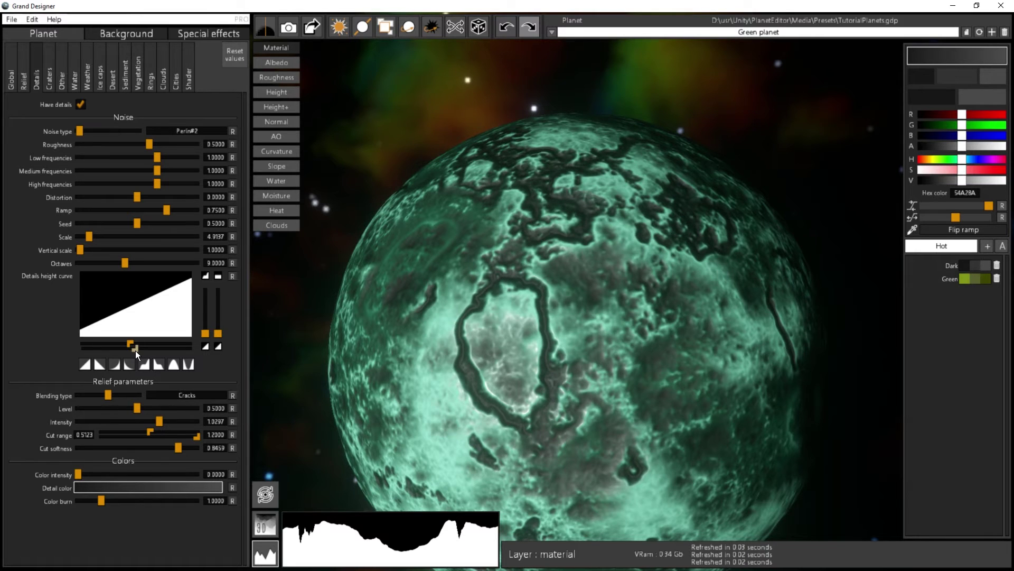
left_click_drag(86, 233, 82, 235)
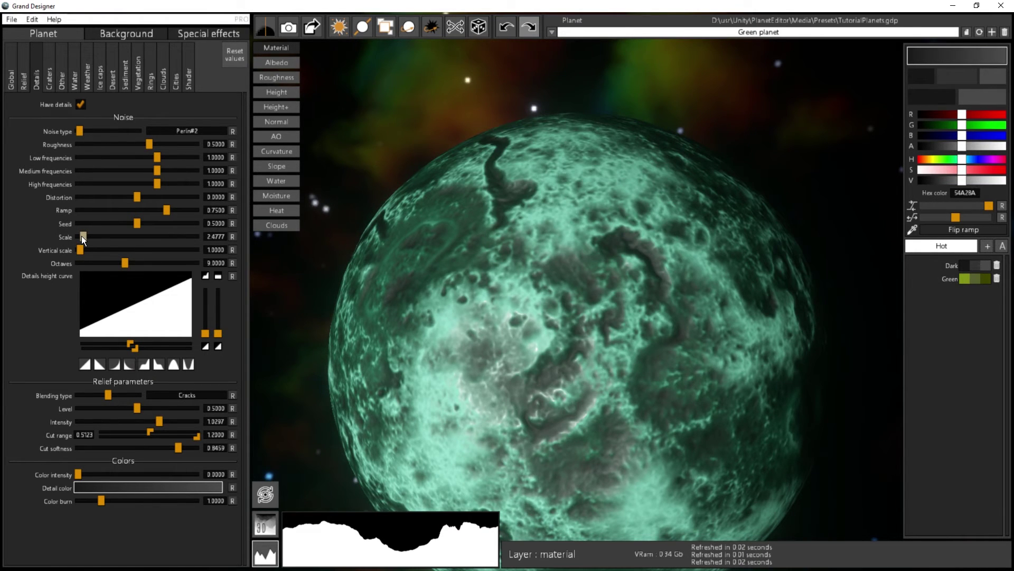
left_click_drag(592, 242, 276, 208)
Step: Lower the cut range minimum to -0.2000 and set the details noise scale to 2.5992
left_click_drag(150, 432, 83, 440)
left_click_drag(545, 388, 381, 244)
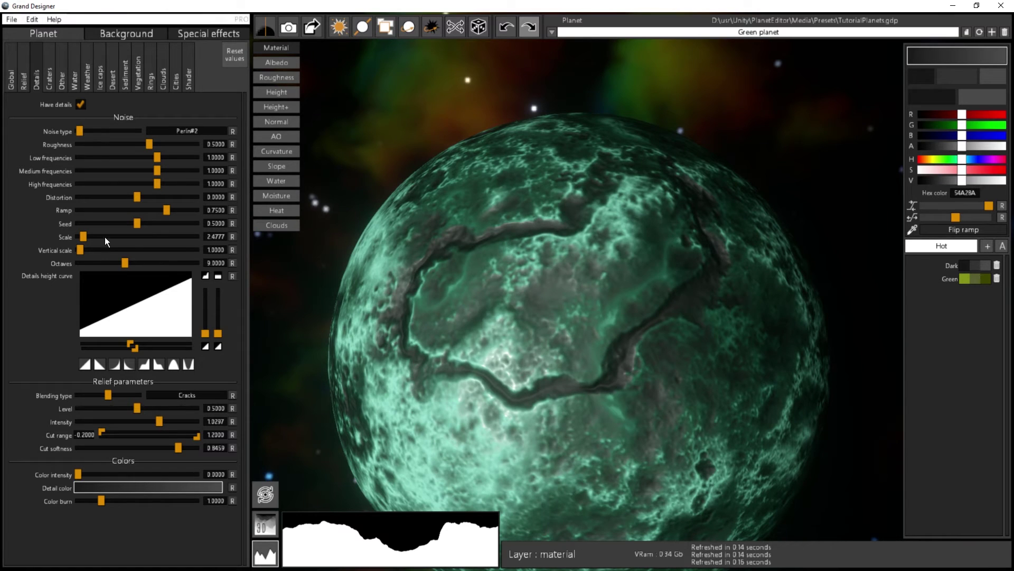
left_click_drag(84, 237, 85, 237)
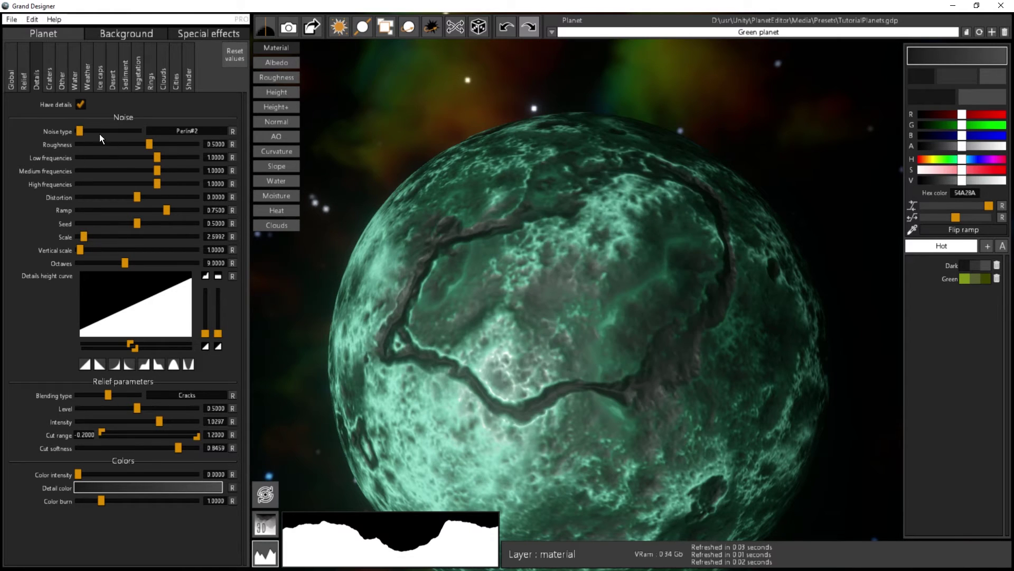
Step: Change the details noise type to Voronoi and reduce its roughness to 0.2202
left_click_drag(82, 129, 86, 130)
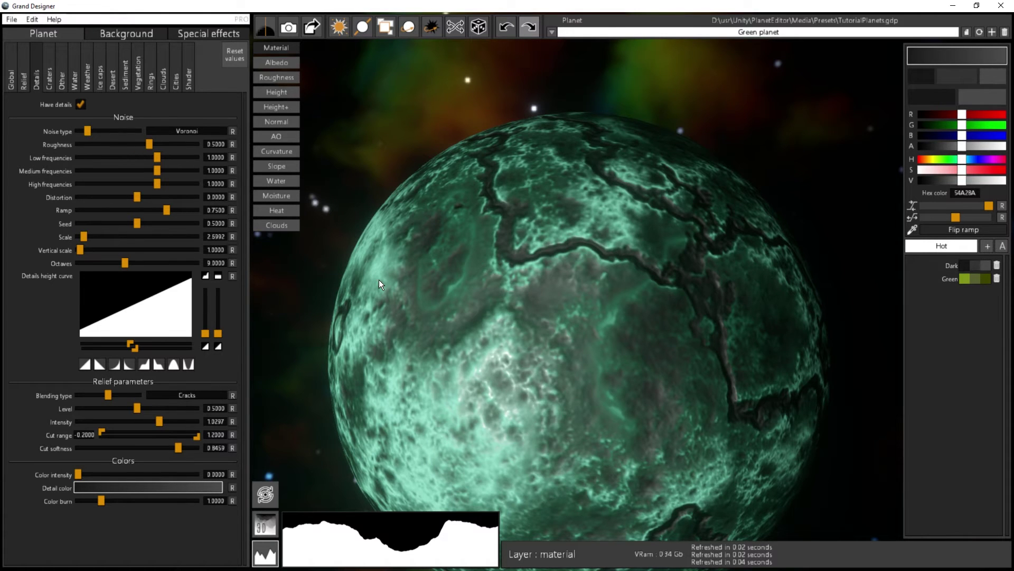
left_click_drag(522, 351, 584, 487)
left_click_drag(584, 274, 571, 346)
left_click_drag(122, 143, 97, 143)
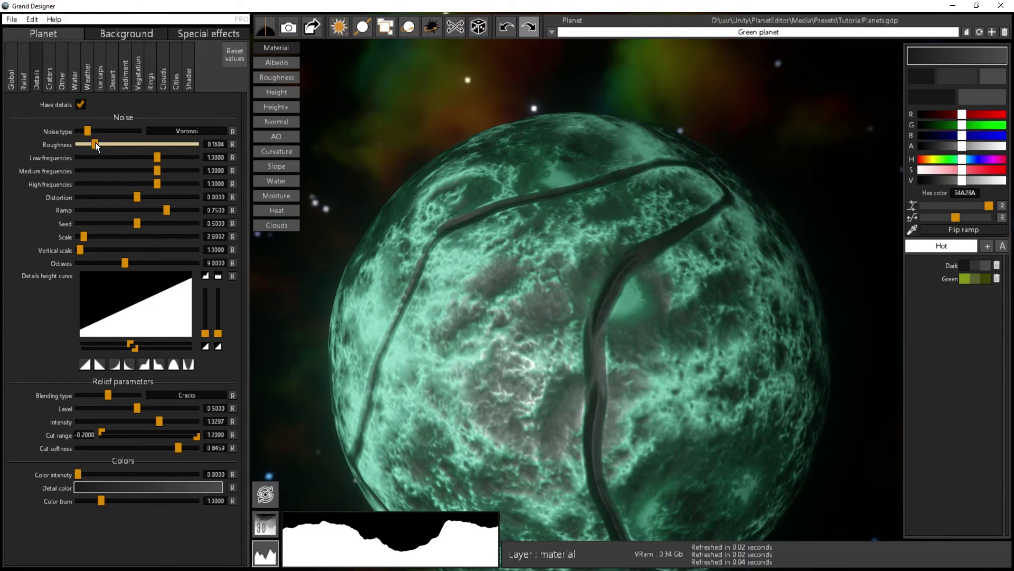
left_click_drag(655, 324, 655, 149)
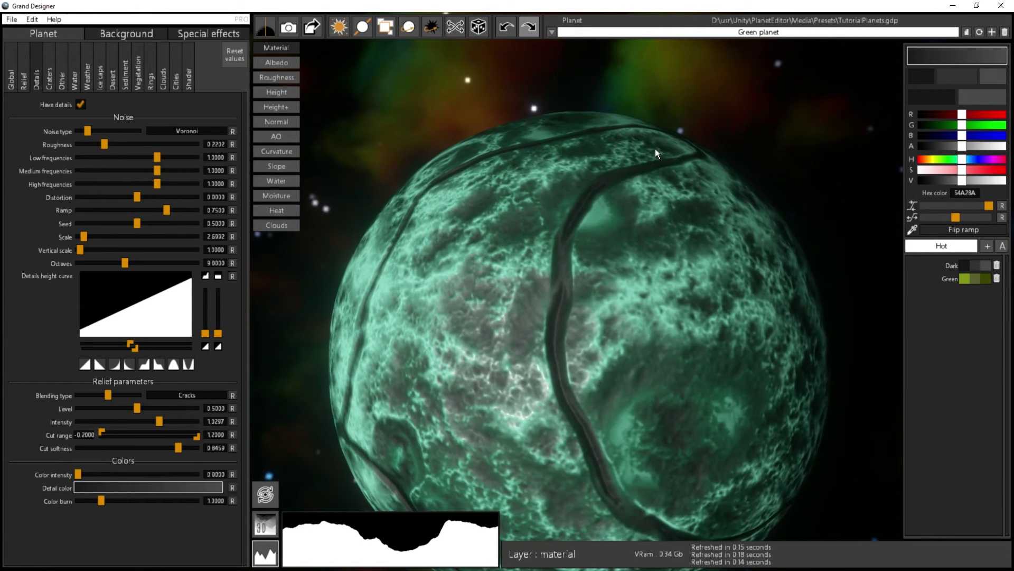
left_click_drag(533, 270, 412, 183)
Step: Raise the Voronoi noise roughness to 0.6852 and inspect the resulting cracks around the planet
left_click_drag(104, 144, 179, 144)
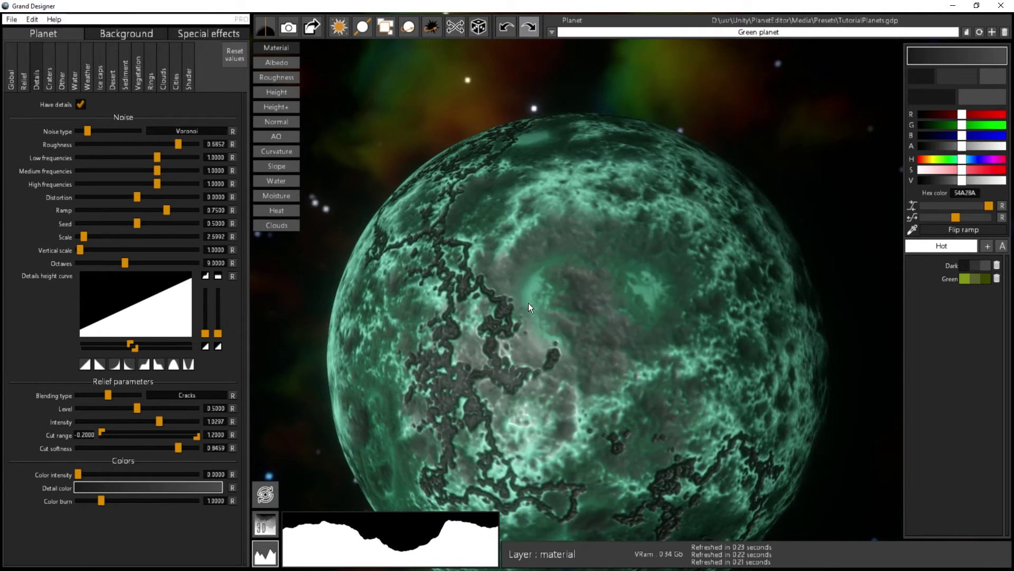
scroll(483, 258, "up", 3)
left_click_drag(494, 206, 610, 266)
left_click_drag(649, 389, 595, 238)
scroll(581, 302, "down", 3)
left_click_drag(521, 295, 267, 379)
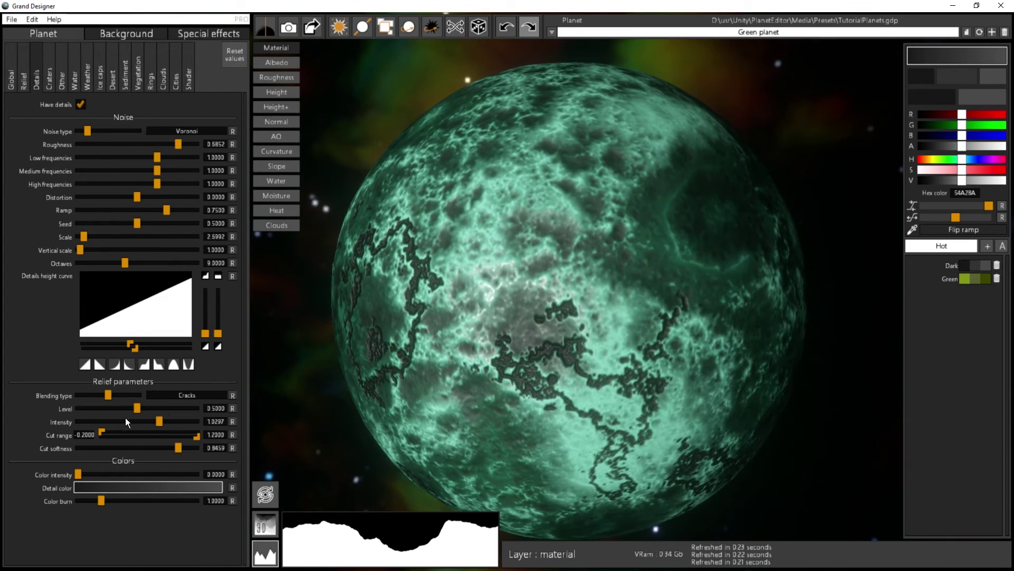
left_click_drag(606, 364, 591, 314)
middle_click_drag(591, 315, 595, 345)
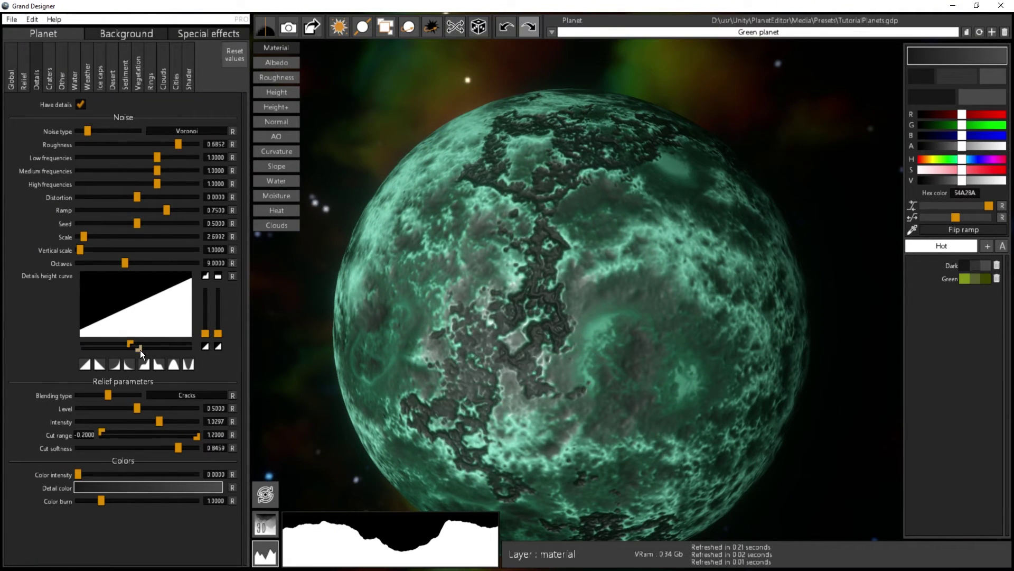
Step: Widen the details height curve range on both sides of its middle to spread the cracks over more terrain
left_click(142, 350)
mouse_move(134, 345)
left_mouse_down()
mouse_move(125, 340)
mouse_move(148, 349)
left_mouse_up()
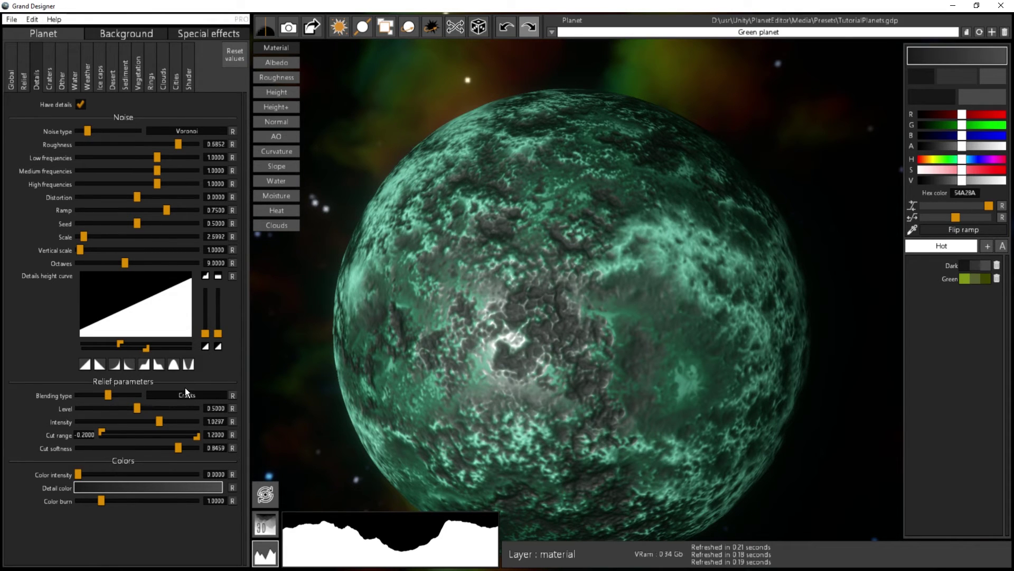
left_click_drag(615, 346, 595, 355)
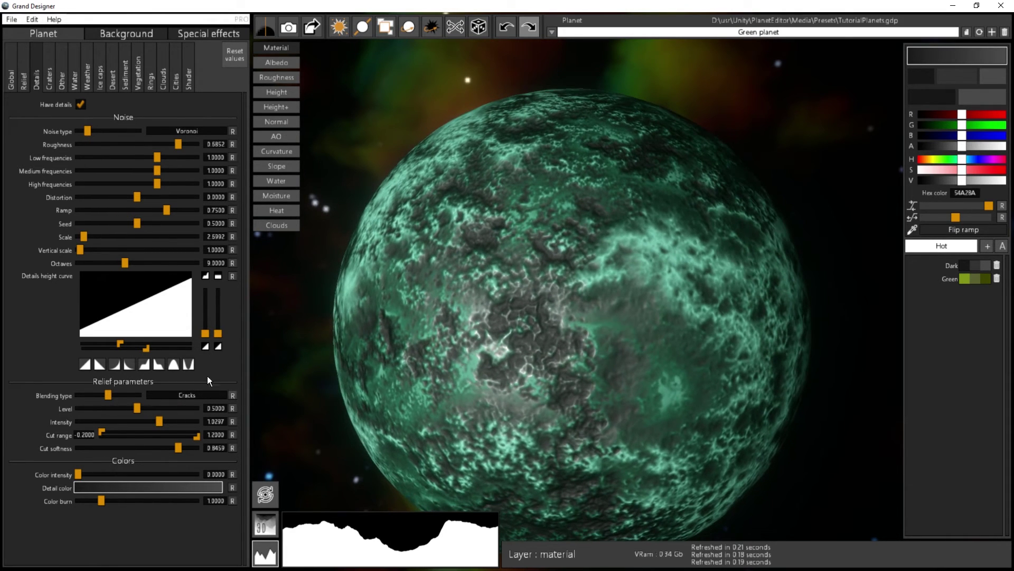
Step: Change the relief blending type to Peaks and narrow the details height curve range from both ends
left_click_drag(111, 395, 113, 395)
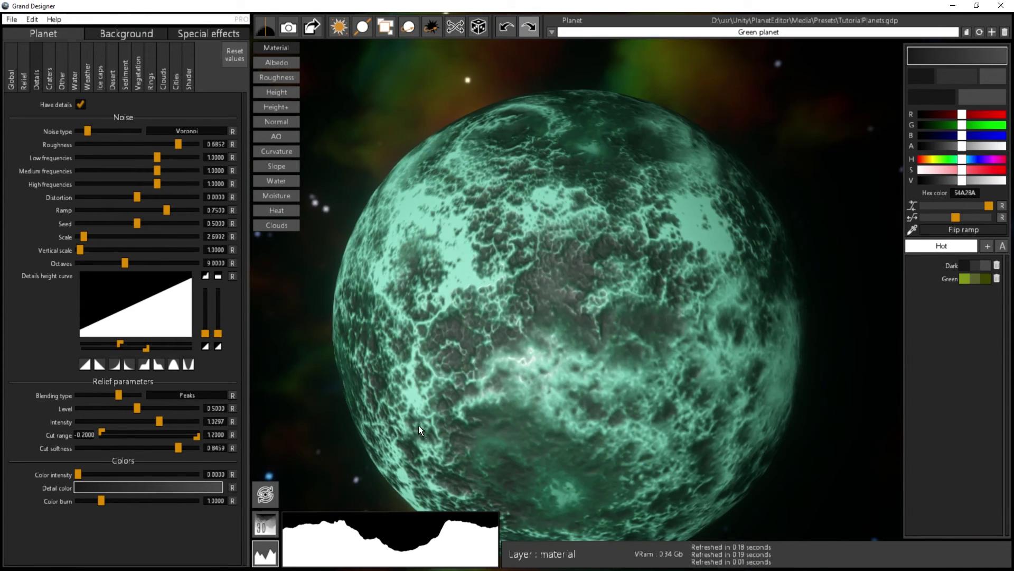
left_click_drag(543, 324, 574, 253)
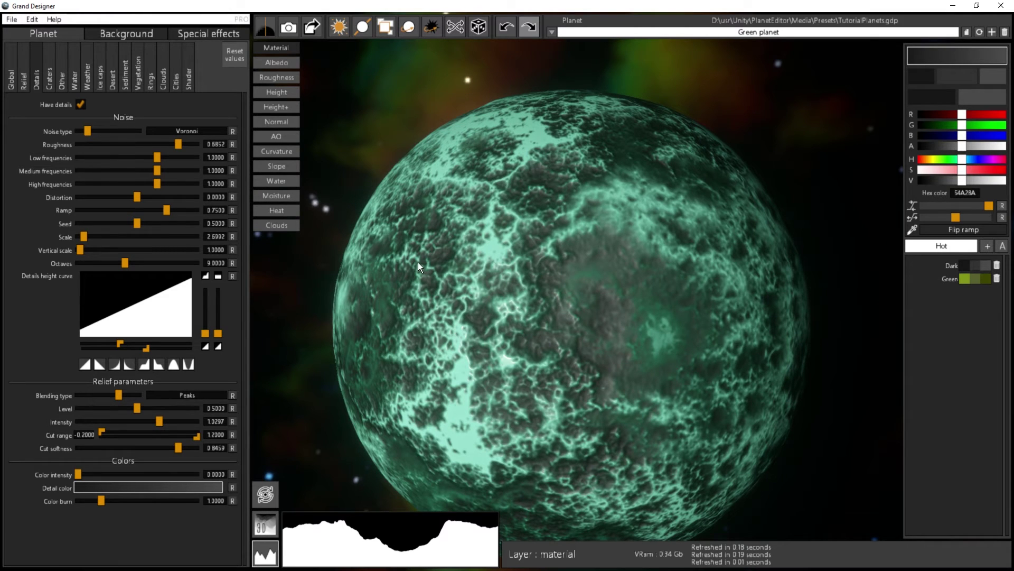
left_click_drag(145, 349, 143, 350)
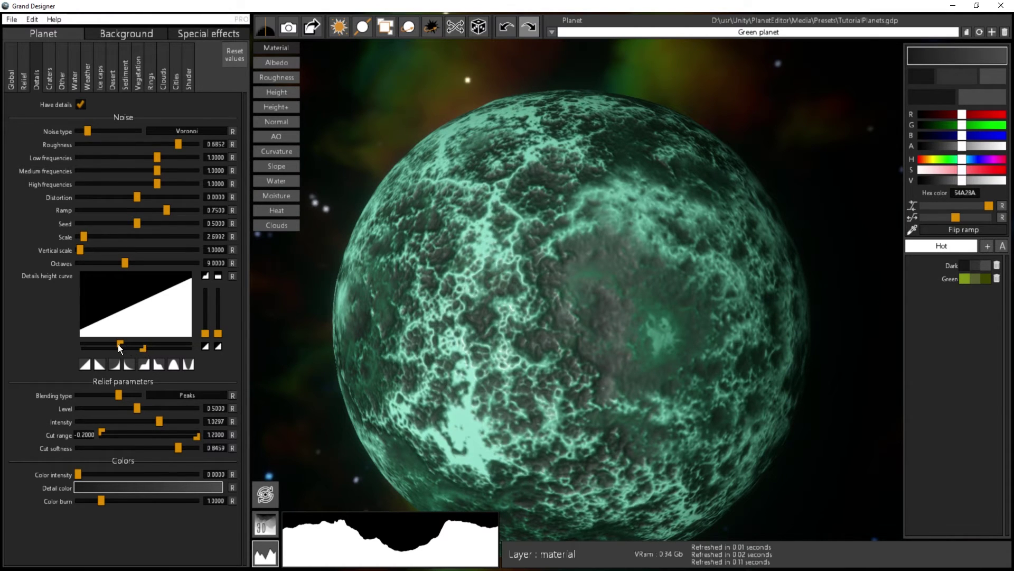
left_click(130, 345)
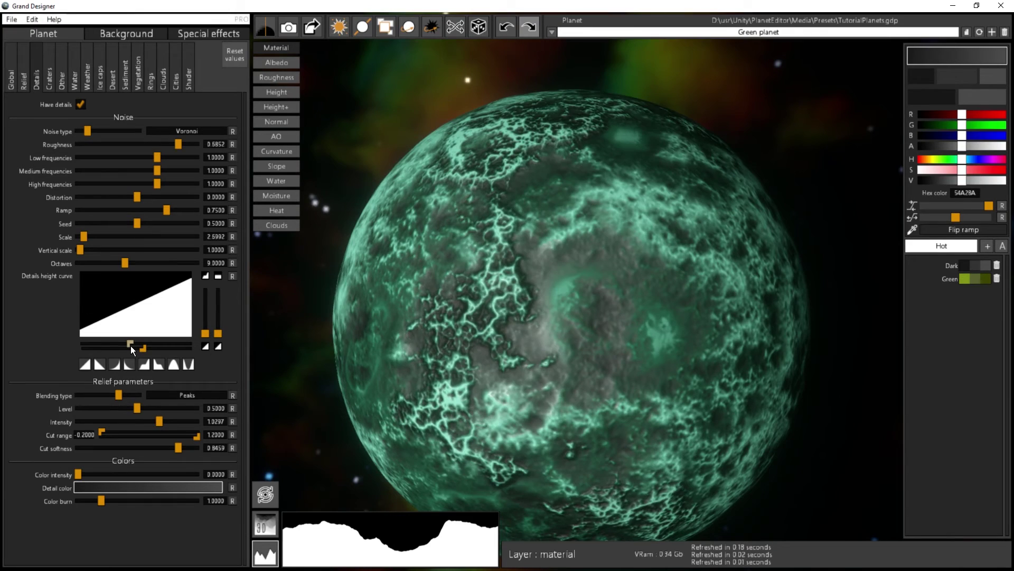
scroll(541, 343, "up", 1)
left_click_drag(481, 269, 496, 138)
left_click_drag(445, 380, 490, 307)
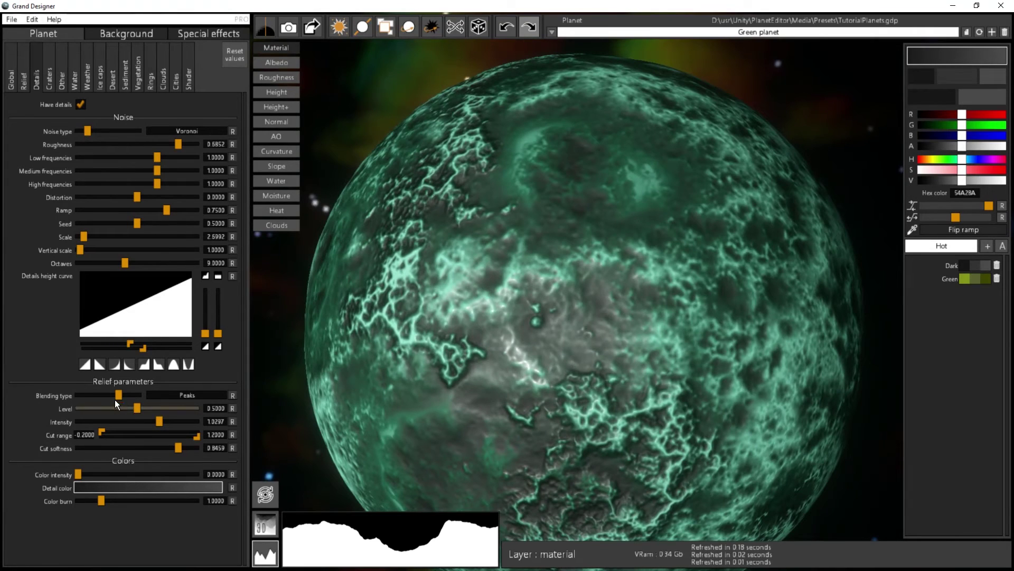
Step: Change the relief blending type to Minimum and restore the details height curve range to its full width
left_click_drag(121, 398, 123, 398)
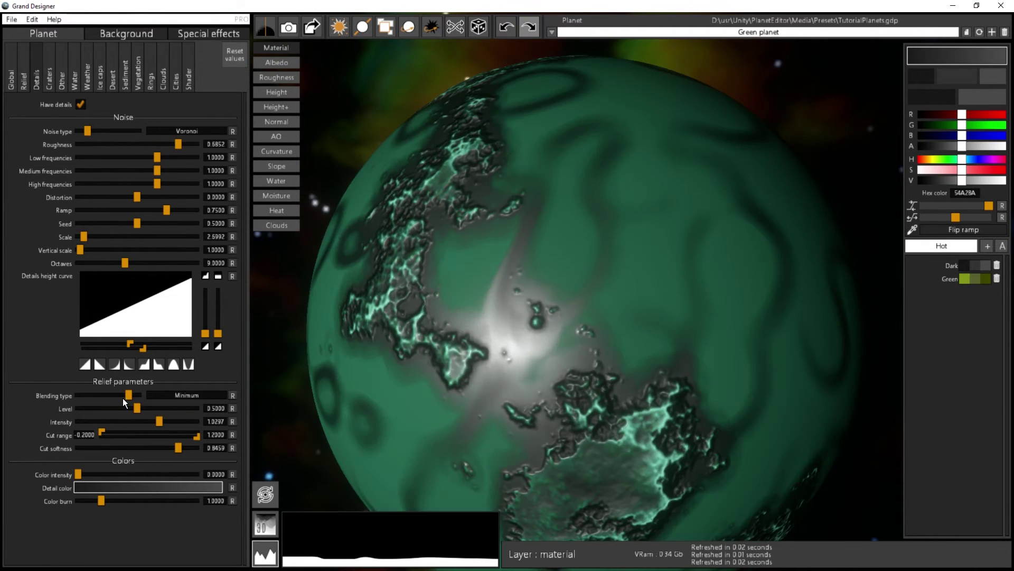
left_click_drag(131, 344, 51, 346)
left_click_drag(154, 346, 270, 349)
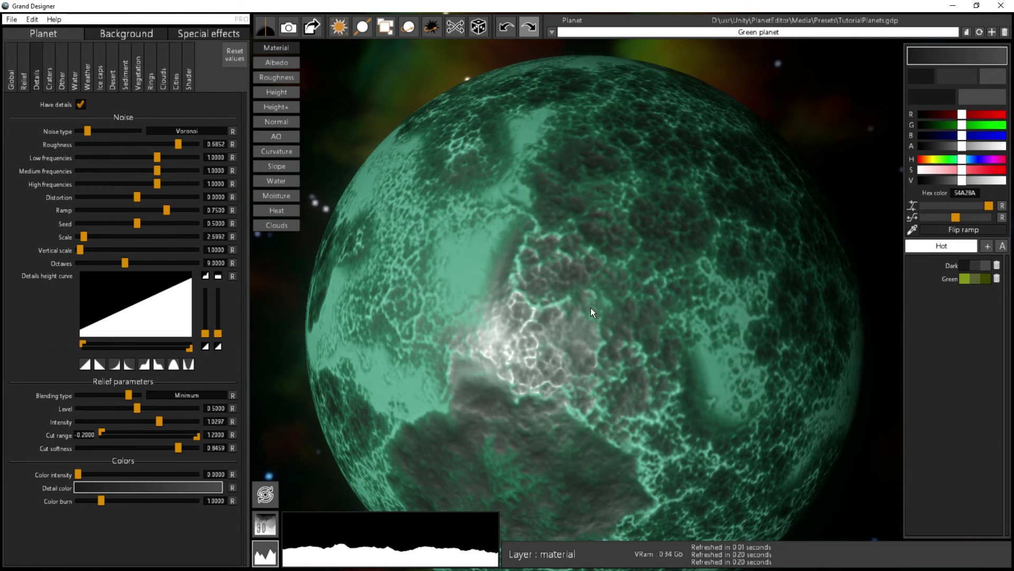
scroll(588, 301, "down", 5)
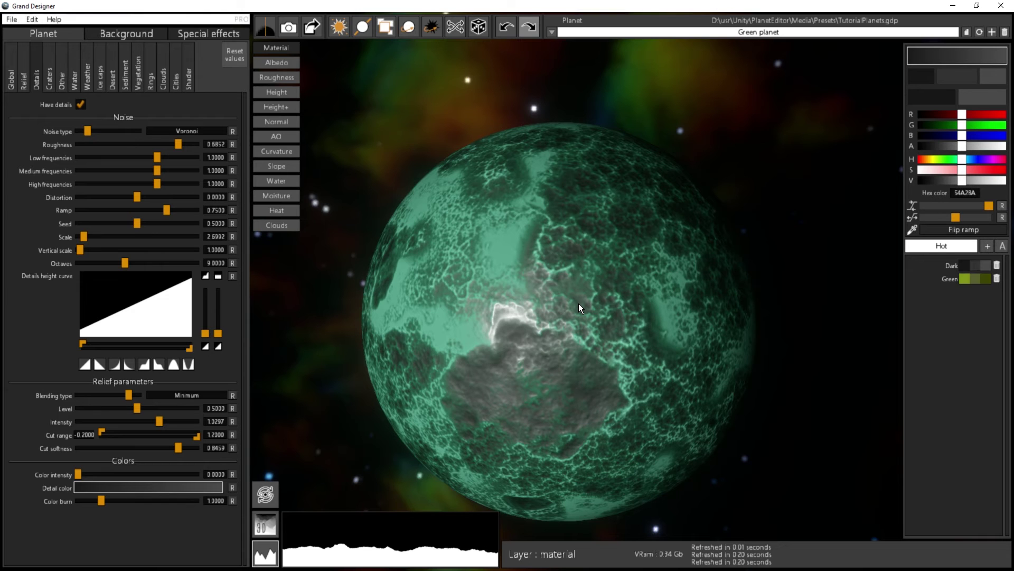
Step: Try high relief levels for the details under Minimum blending, then lower the level to 0.2210 and inspect the planet
left_click_drag(576, 292, 585, 306)
scroll(558, 370, "up", 2)
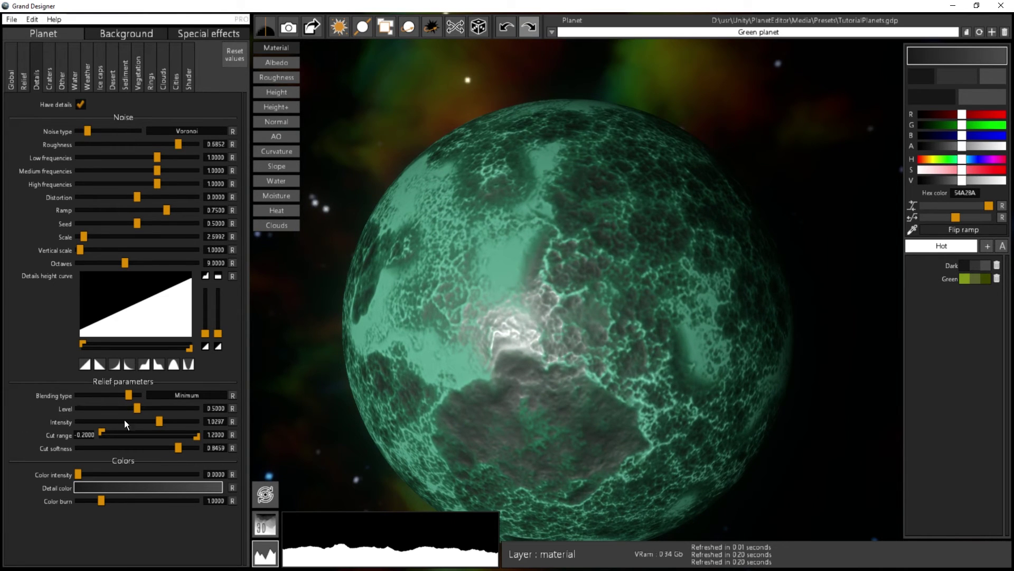
left_click_drag(146, 410, 172, 410)
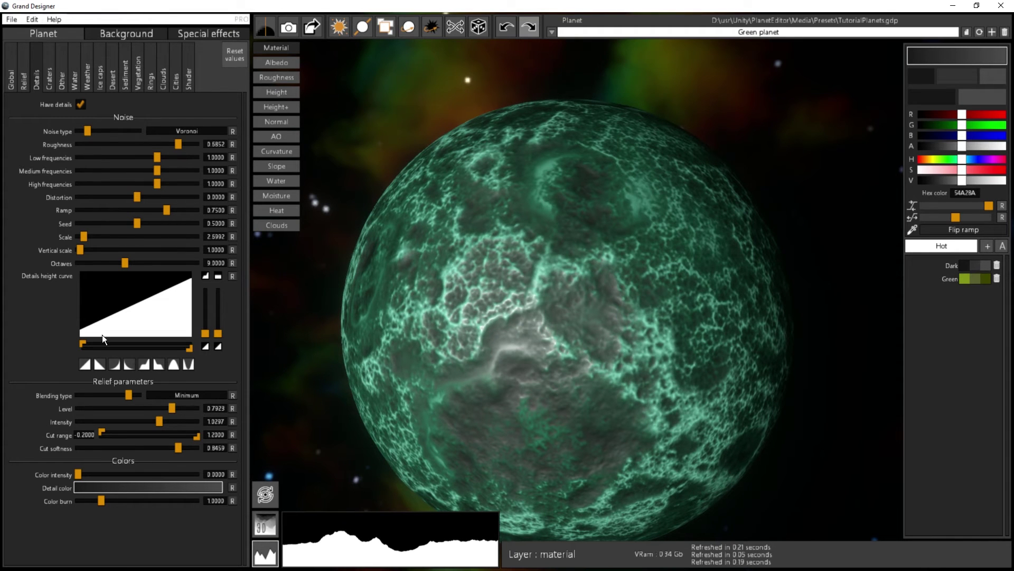
left_click_drag(168, 407, 190, 407)
left_click_drag(702, 288, 501, 297)
left_click_drag(191, 406, 103, 406)
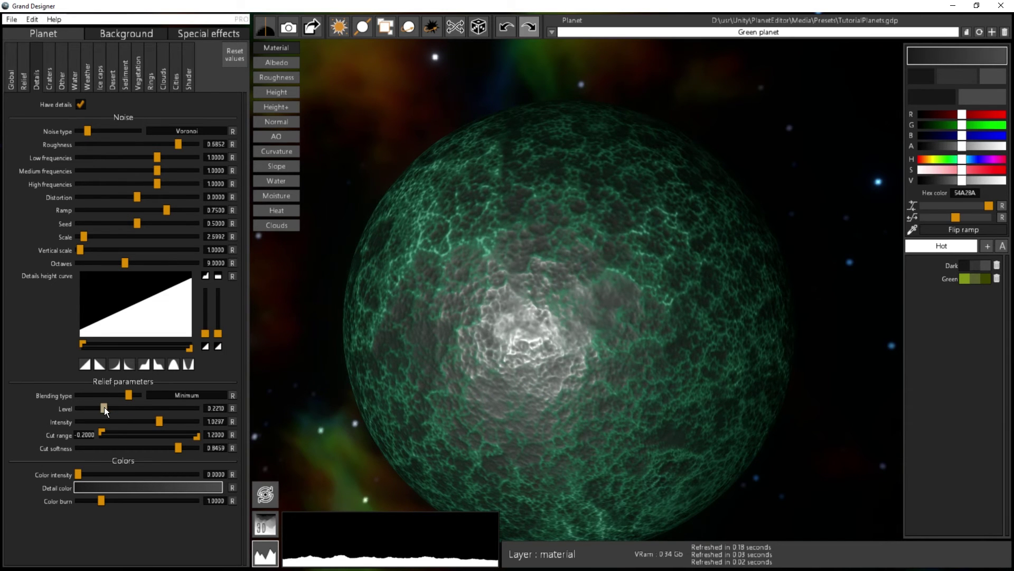
left_click_drag(628, 305, 879, 420)
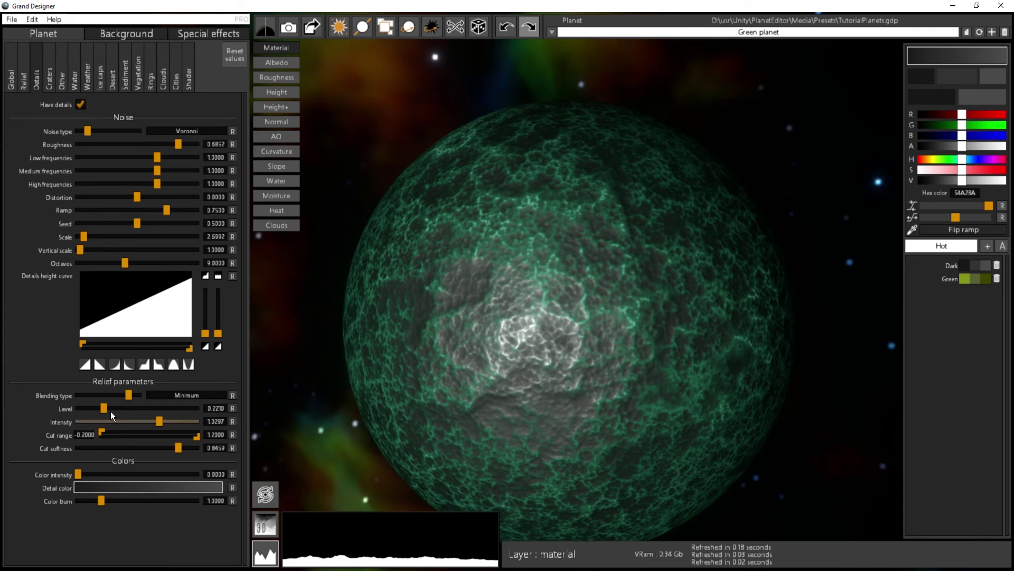
Step: Change the relief blending type to Maximum, set the level to 0.4335, and inspect the terrain
left_click_drag(106, 408, 133, 408)
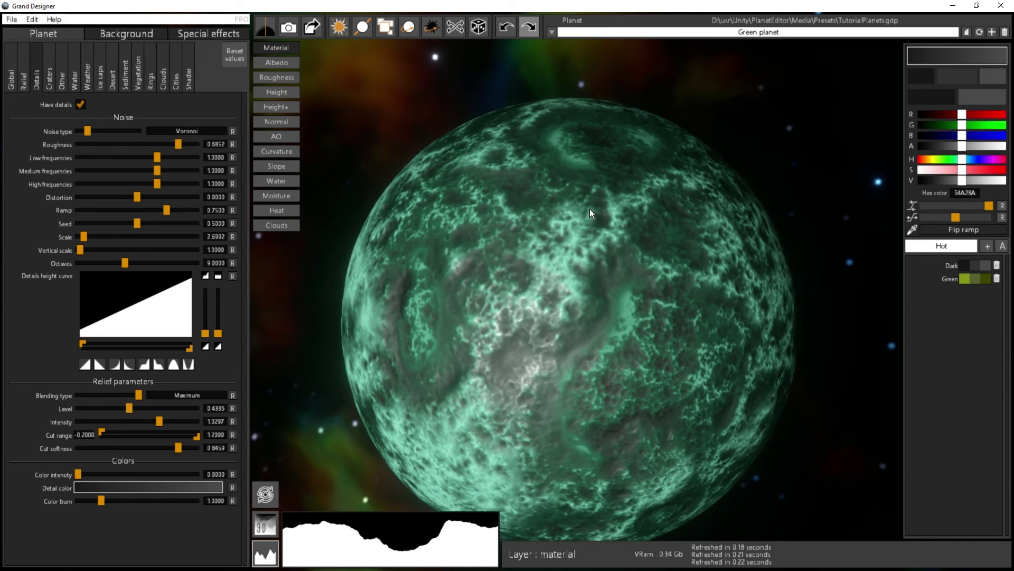
left_click_drag(627, 359, 637, 245)
left_click_drag(516, 431, 672, 403)
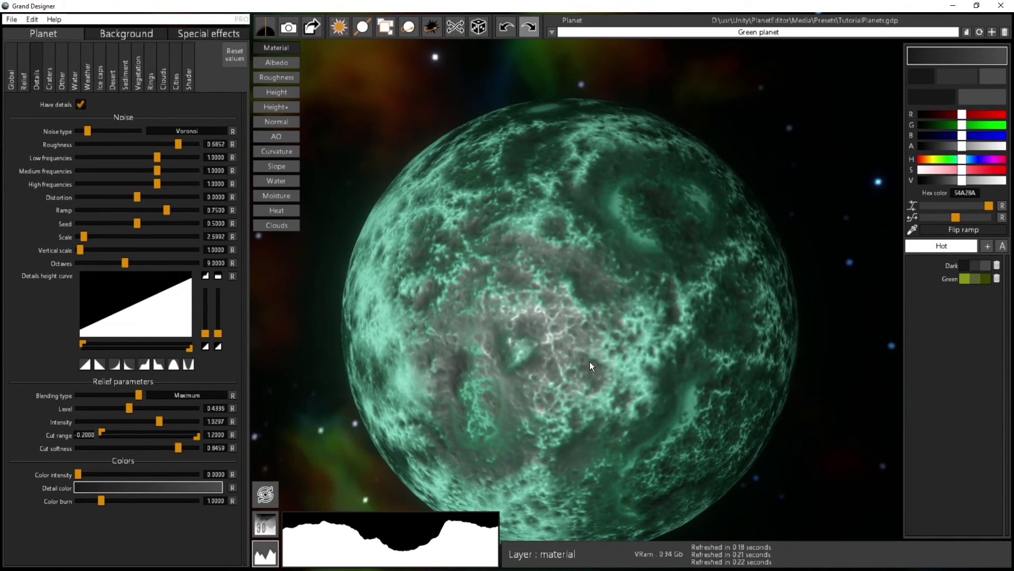
Step: Raise the details relief intensity to 1.5 and set the level to 0.4557 while inspecting the terrain
left_click_drag(129, 407, 201, 429)
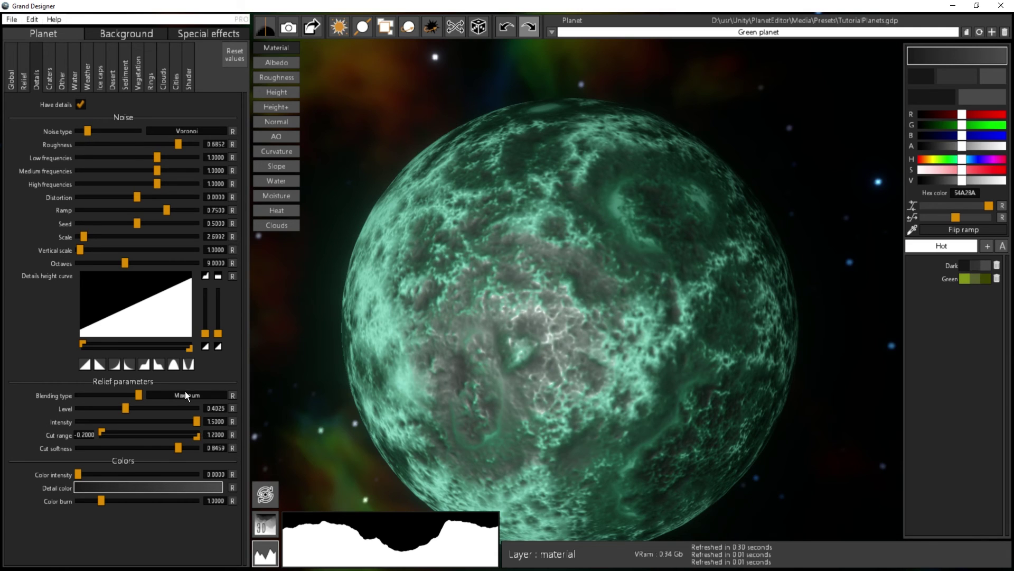
left_click_drag(544, 367, 504, 221)
left_click_drag(432, 329, 573, 212)
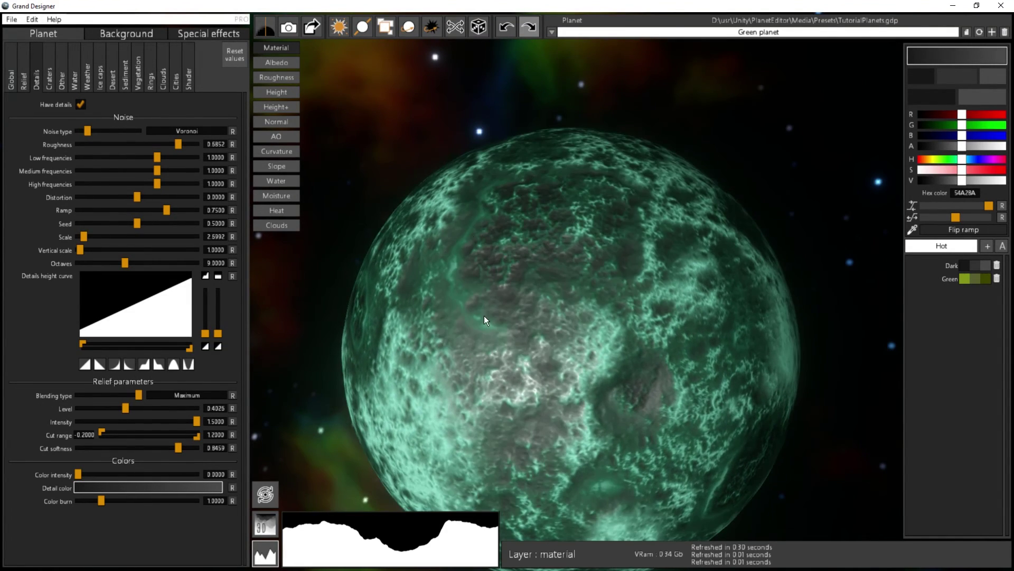
left_click_drag(518, 325, 531, 361)
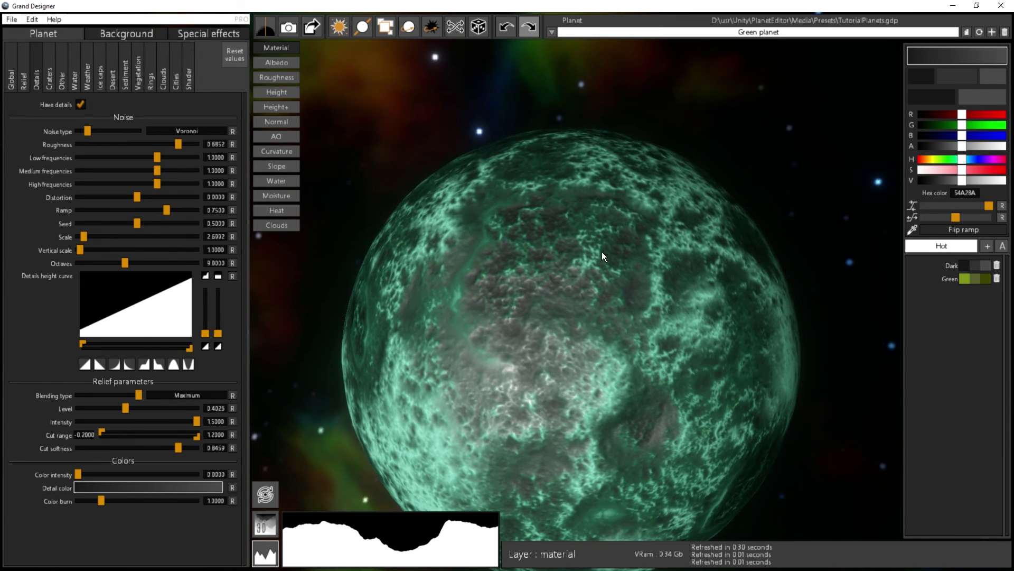
left_click_drag(123, 407, 130, 408)
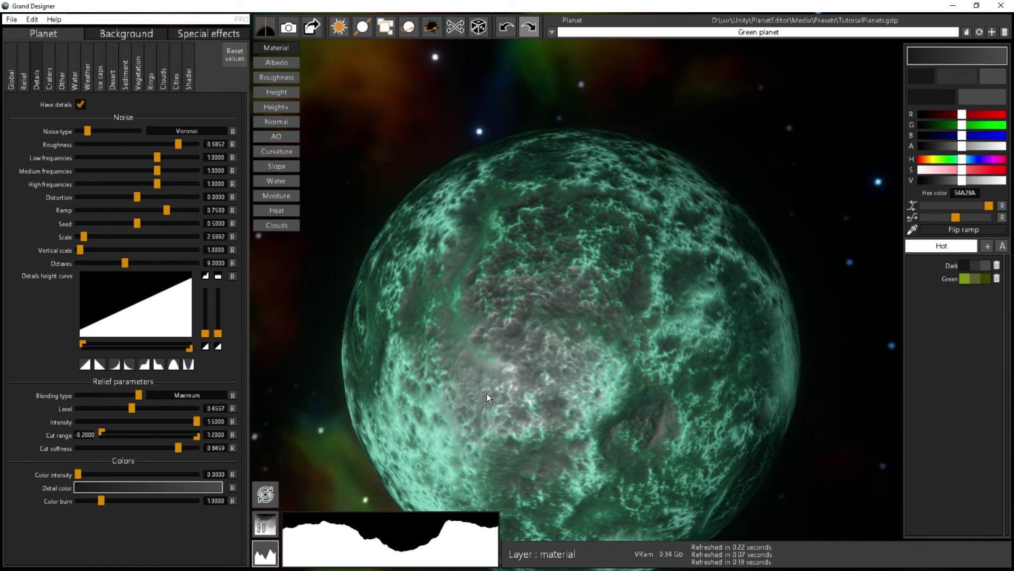
left_click_drag(492, 365, 521, 357)
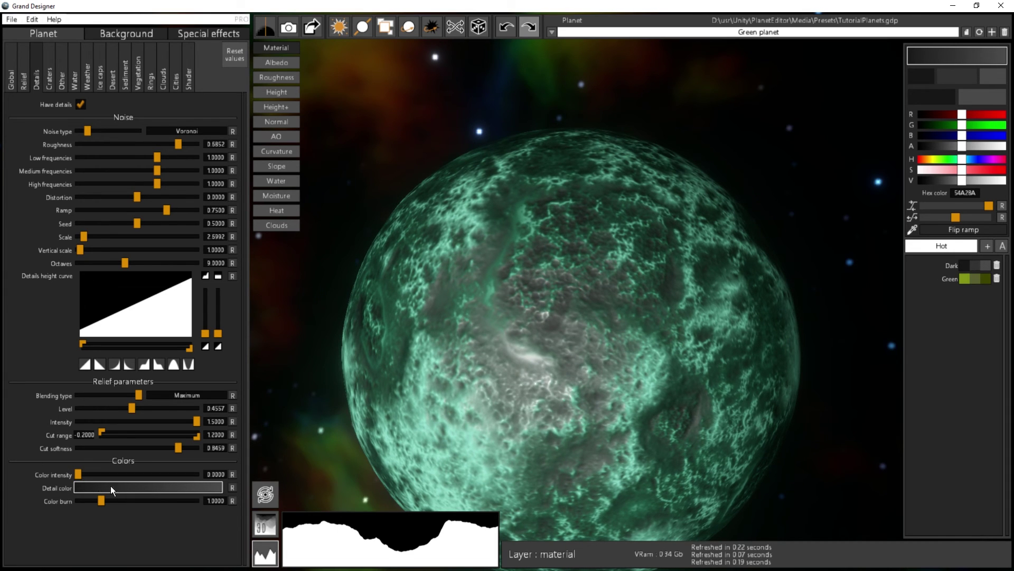
Step: Raise the details color intensity to 0.9845 and try color burn at 5.0 before setting it to 1.2435
left_click_drag(82, 473, 96, 475)
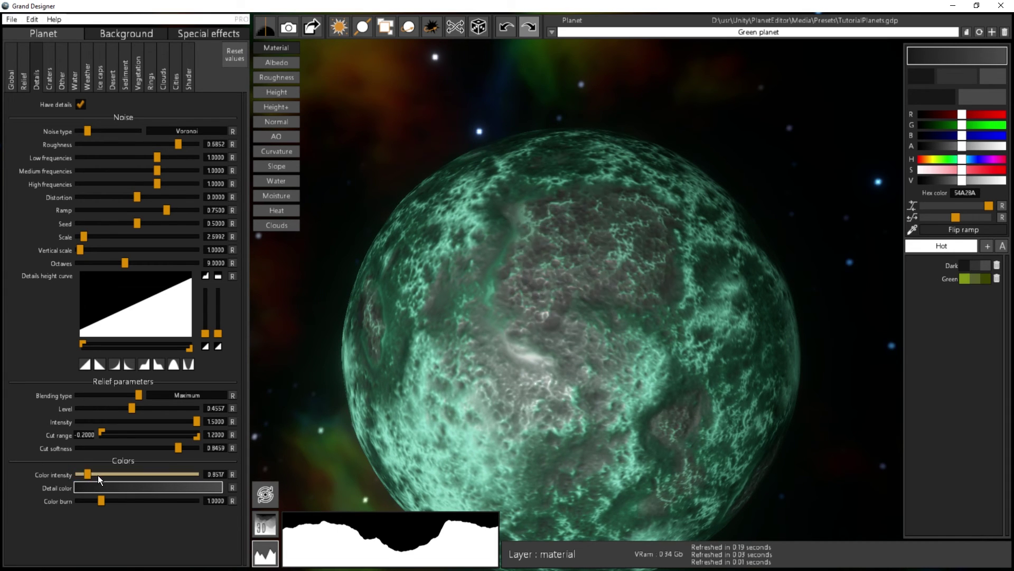
left_click(88, 475)
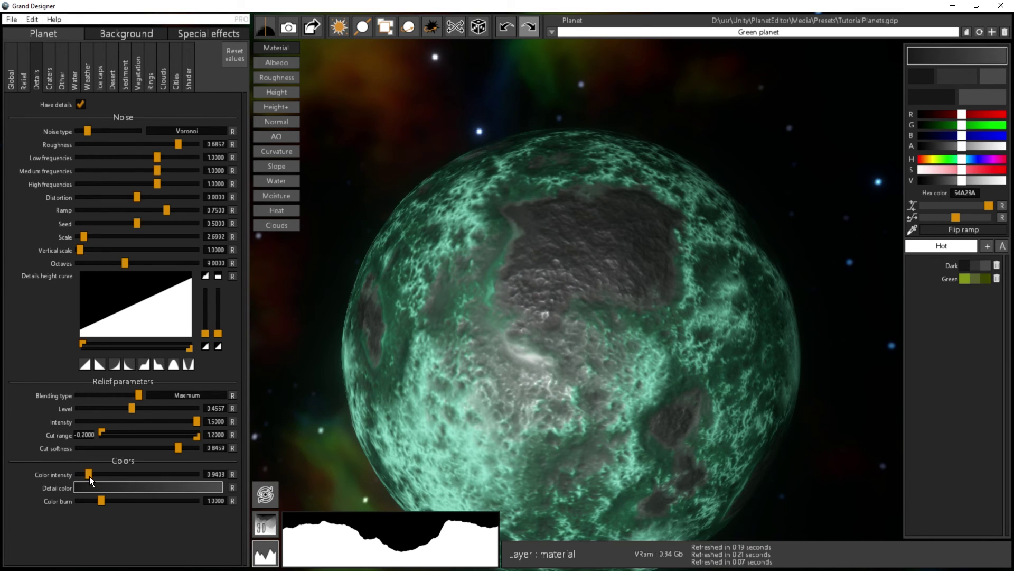
mouse_move(100, 499)
left_mouse_down()
mouse_move(212, 510)
mouse_move(180, 509)
left_mouse_up()
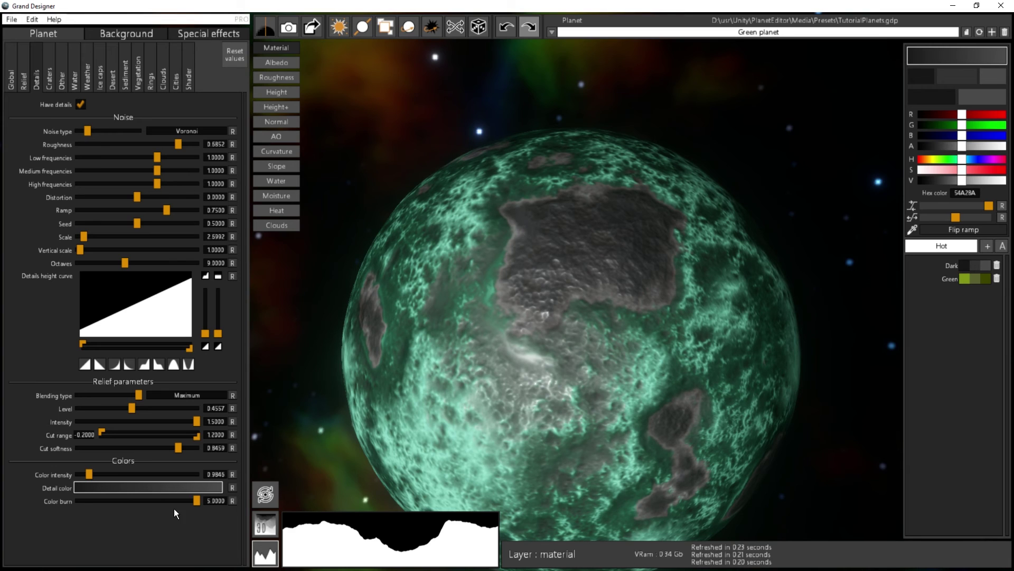
left_click(107, 499)
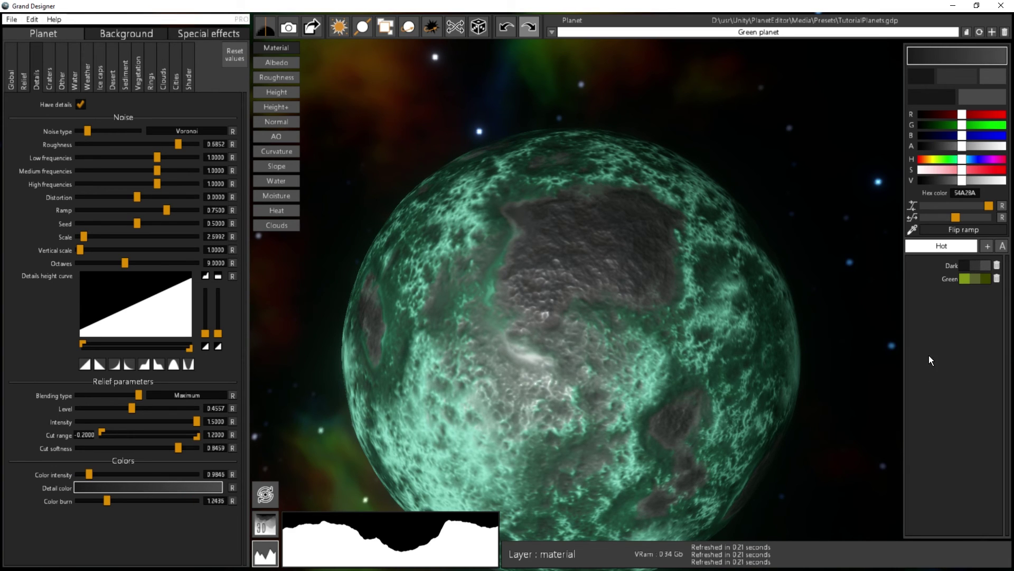
Step: Apply the saved Green gradient as the detail color, with color burn at 5.0 and color intensity at 0.2317
left_click(973, 280)
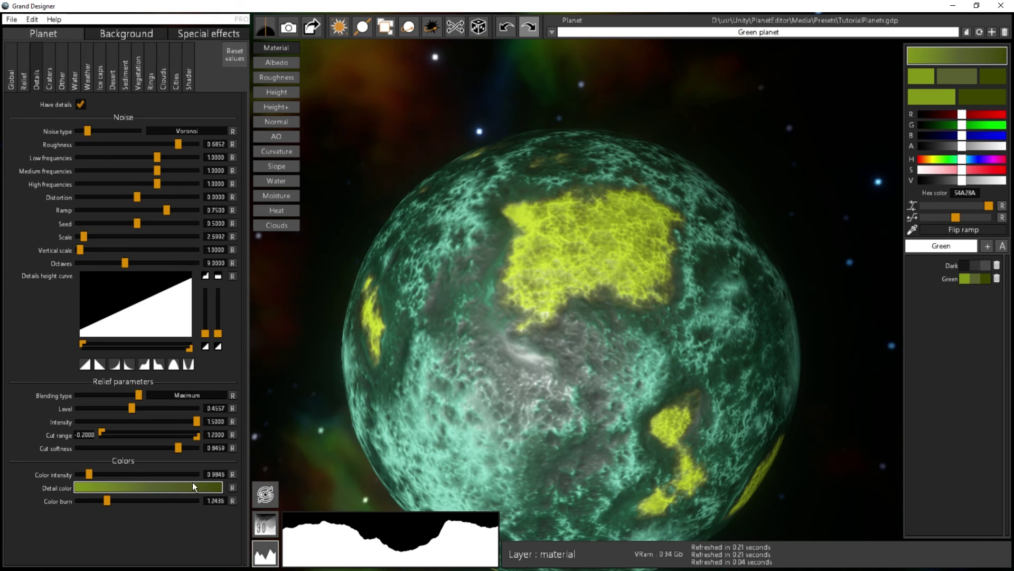
left_click_drag(88, 474, 199, 485)
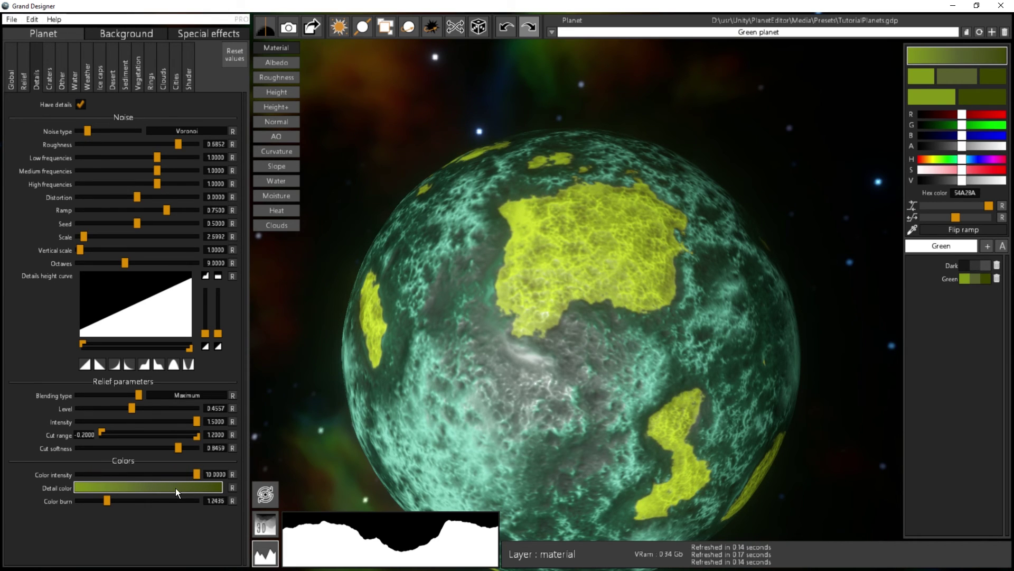
mouse_move(89, 481)
left_mouse_down()
mouse_move(86, 497)
mouse_move(99, 502)
mouse_move(252, 514)
left_mouse_up()
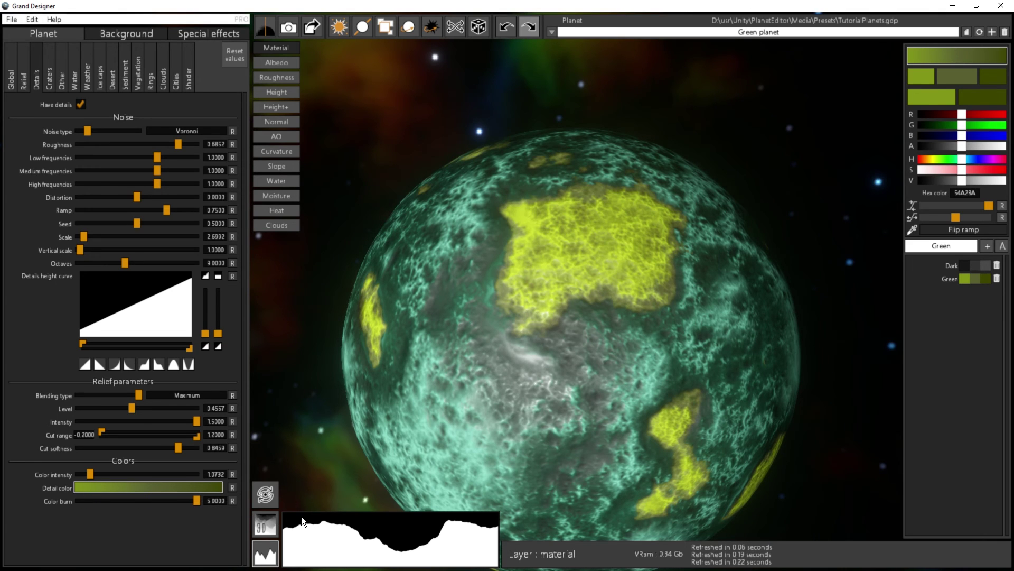
left_click_drag(88, 473, 78, 473)
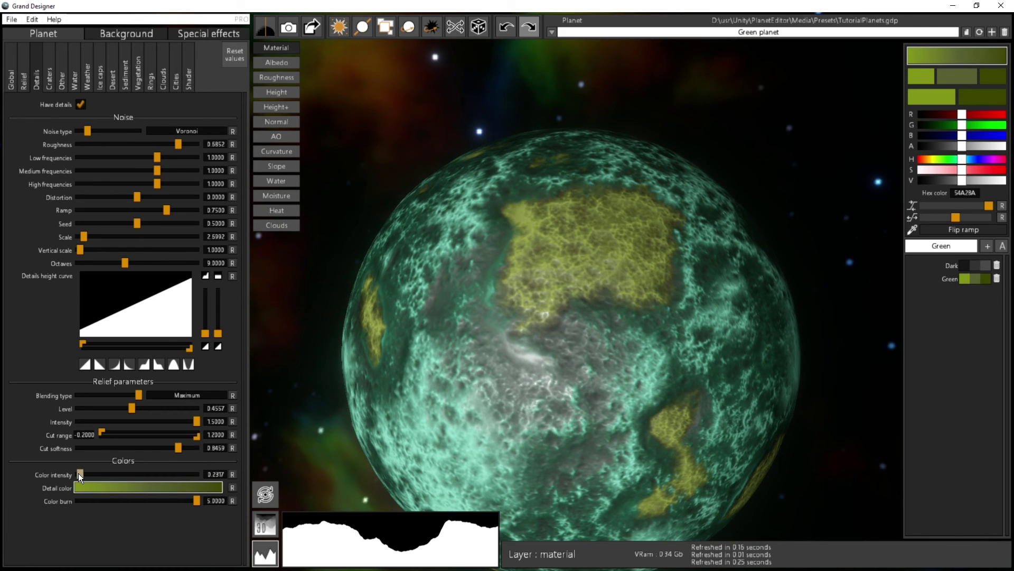
Step: Examine the colored detail patches and surrounding relief from several sides of the planet
left_click_drag(563, 438, 581, 295)
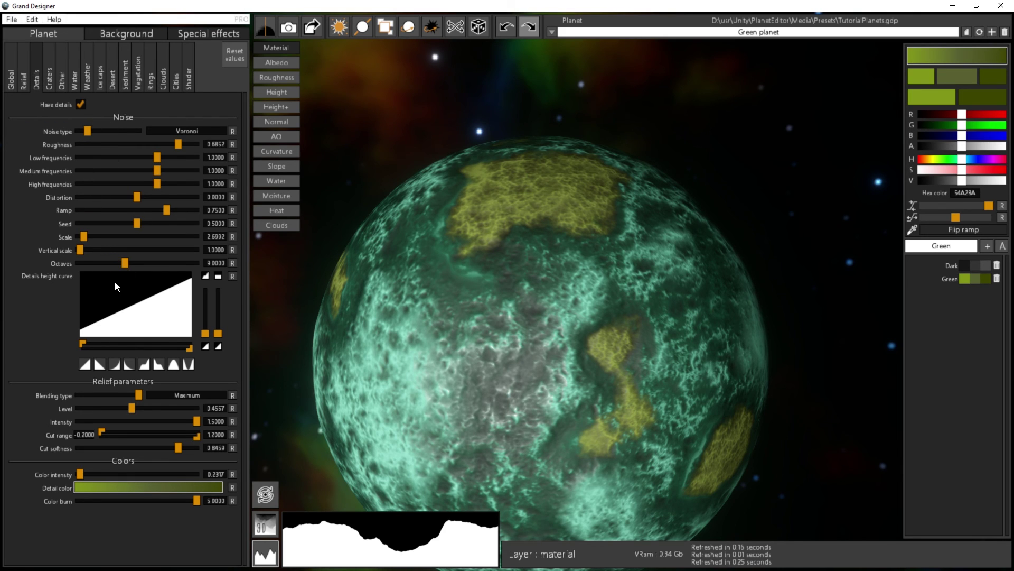
left_click_drag(578, 356, 740, 311)
middle_click_drag(523, 373, 554, 316)
left_click_drag(554, 317, 349, 367)
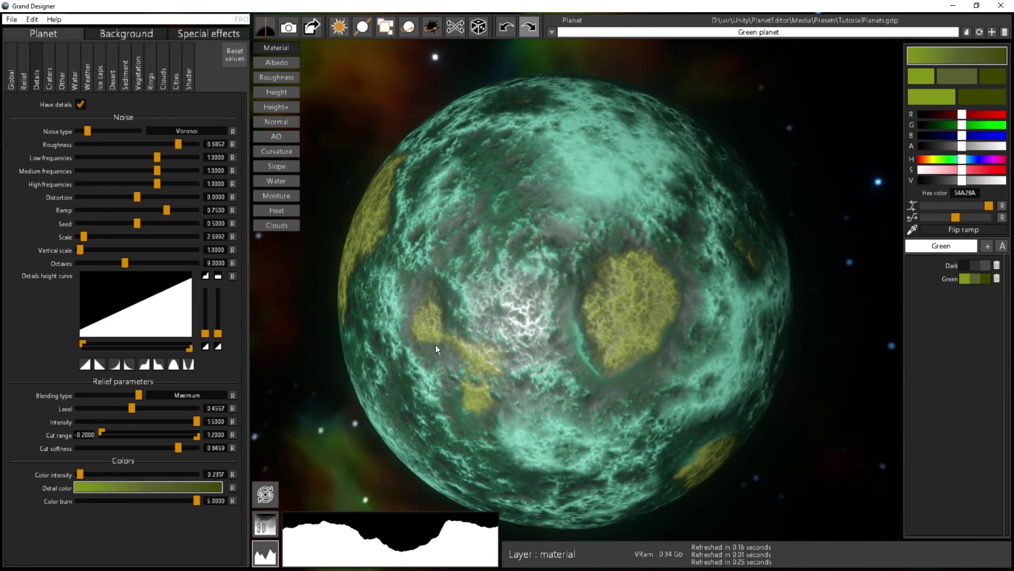
middle_click_drag(552, 278, 535, 319)
left_click_drag(539, 333, 598, 236)
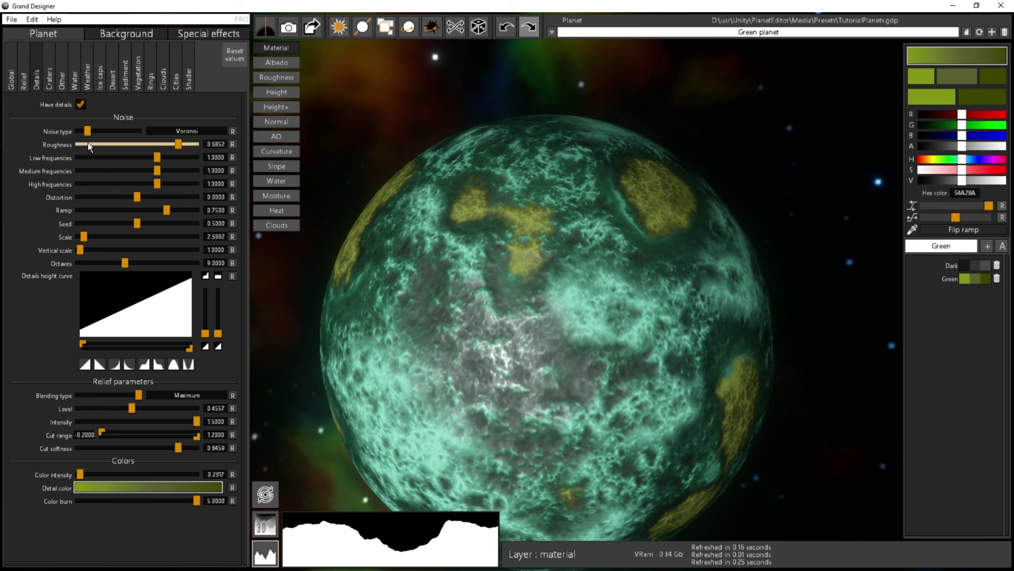
left_click_drag(624, 275, 602, 159)
left_click_drag(595, 373, 343, 248)
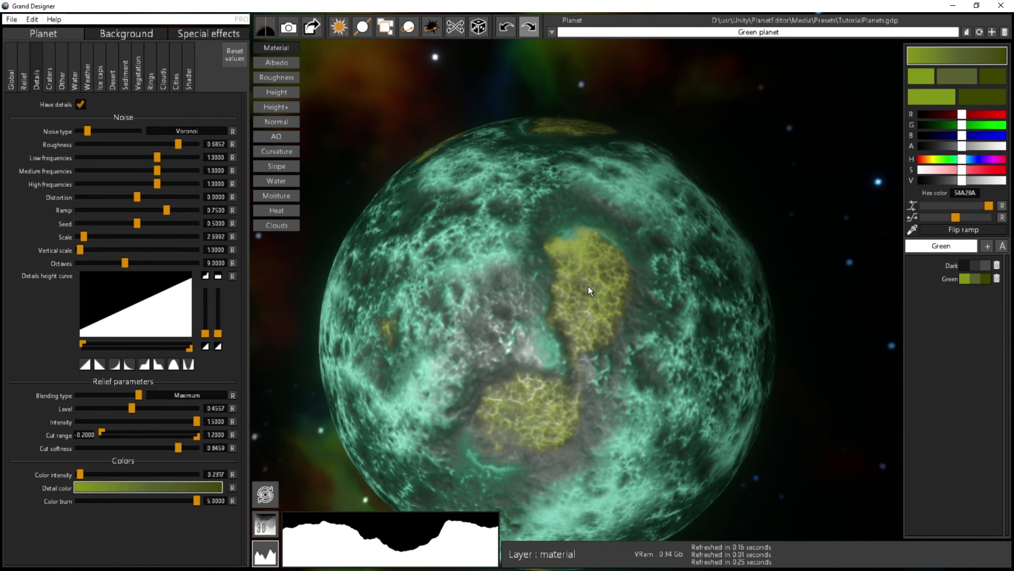
left_click_drag(588, 286, 604, 356)
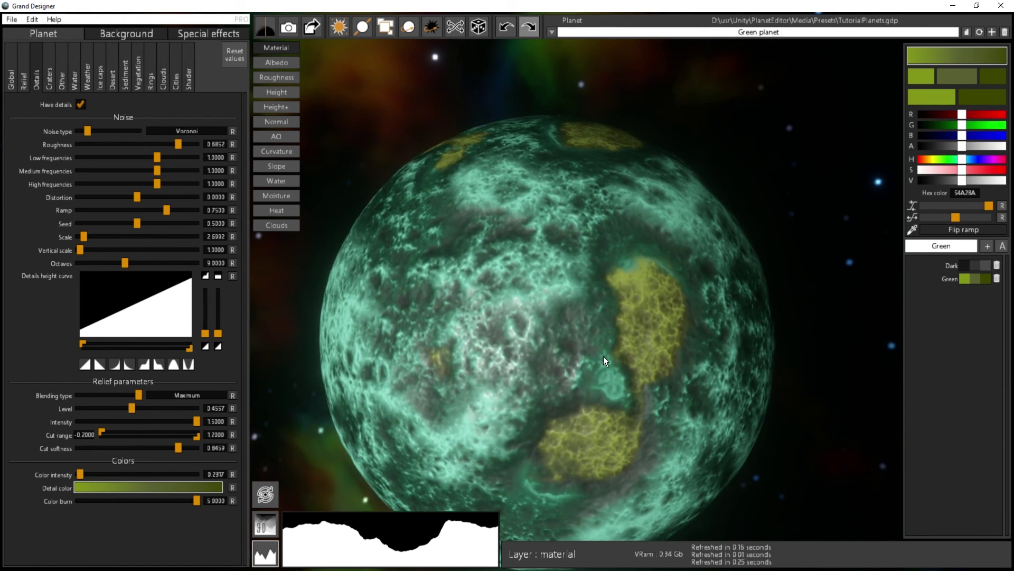